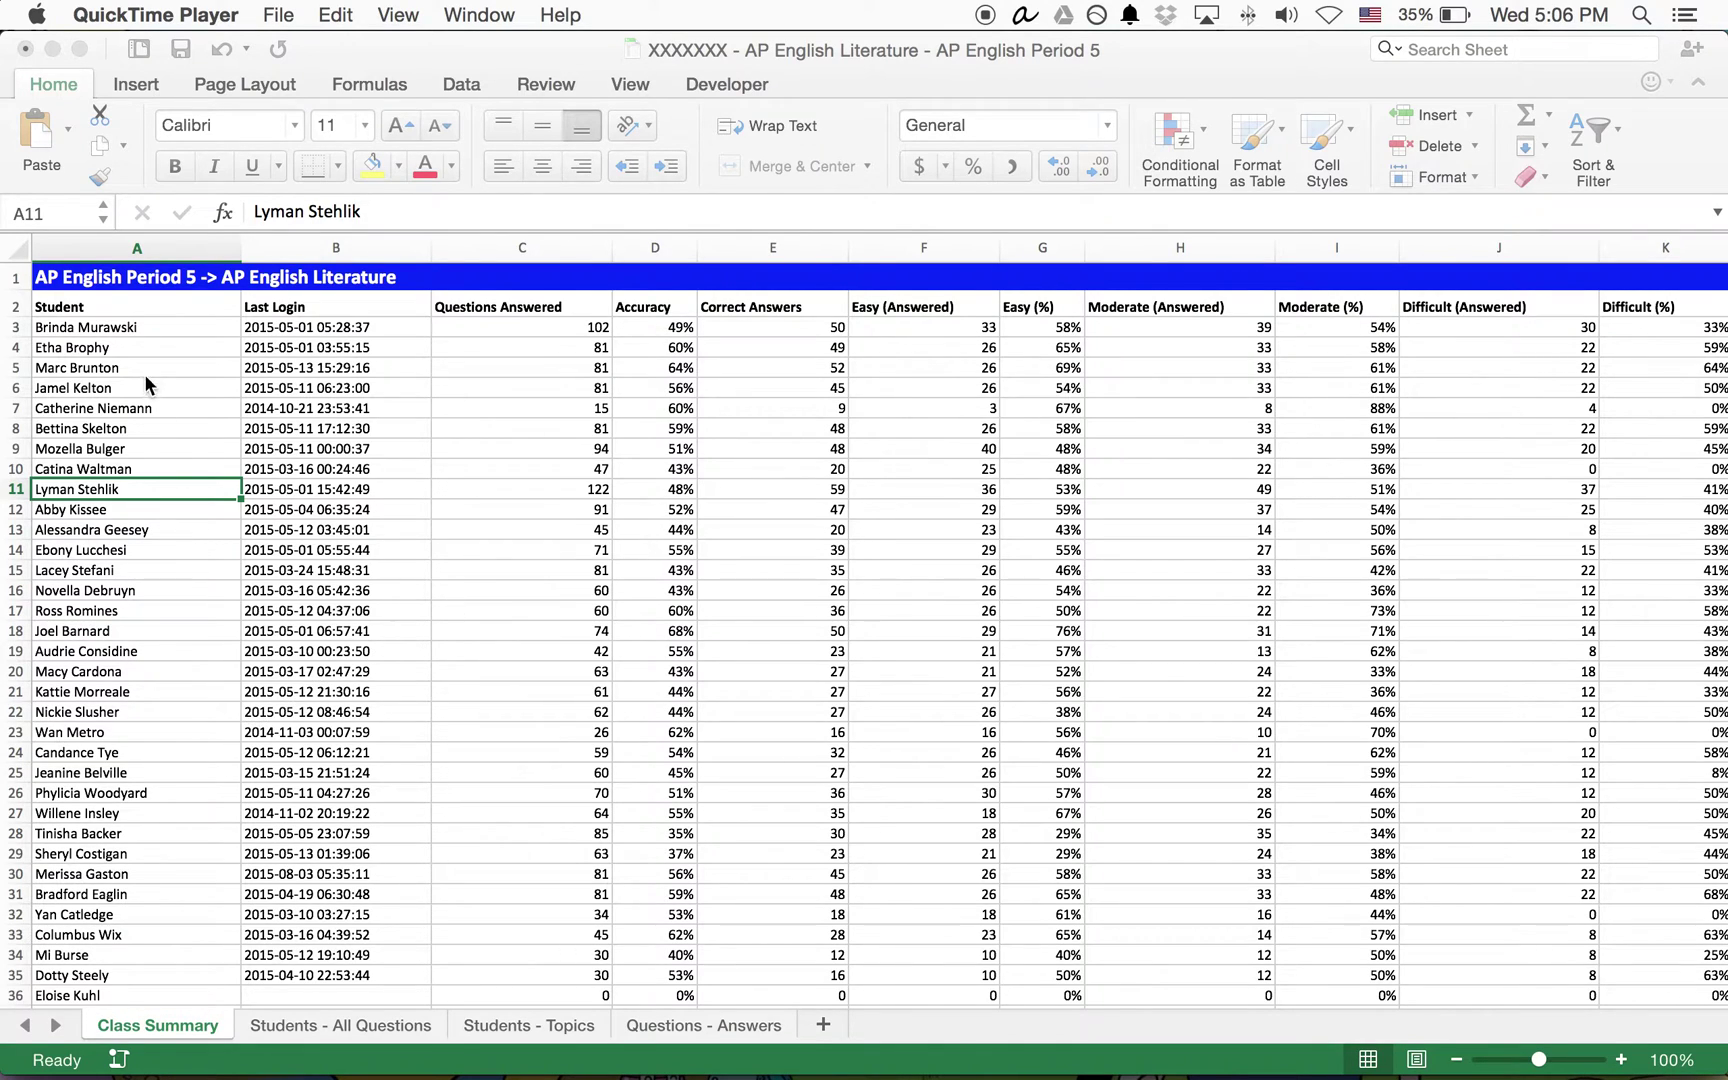
Bring the Excel window with the AP English Literature workbook to the front.
left_click(293, 1035)
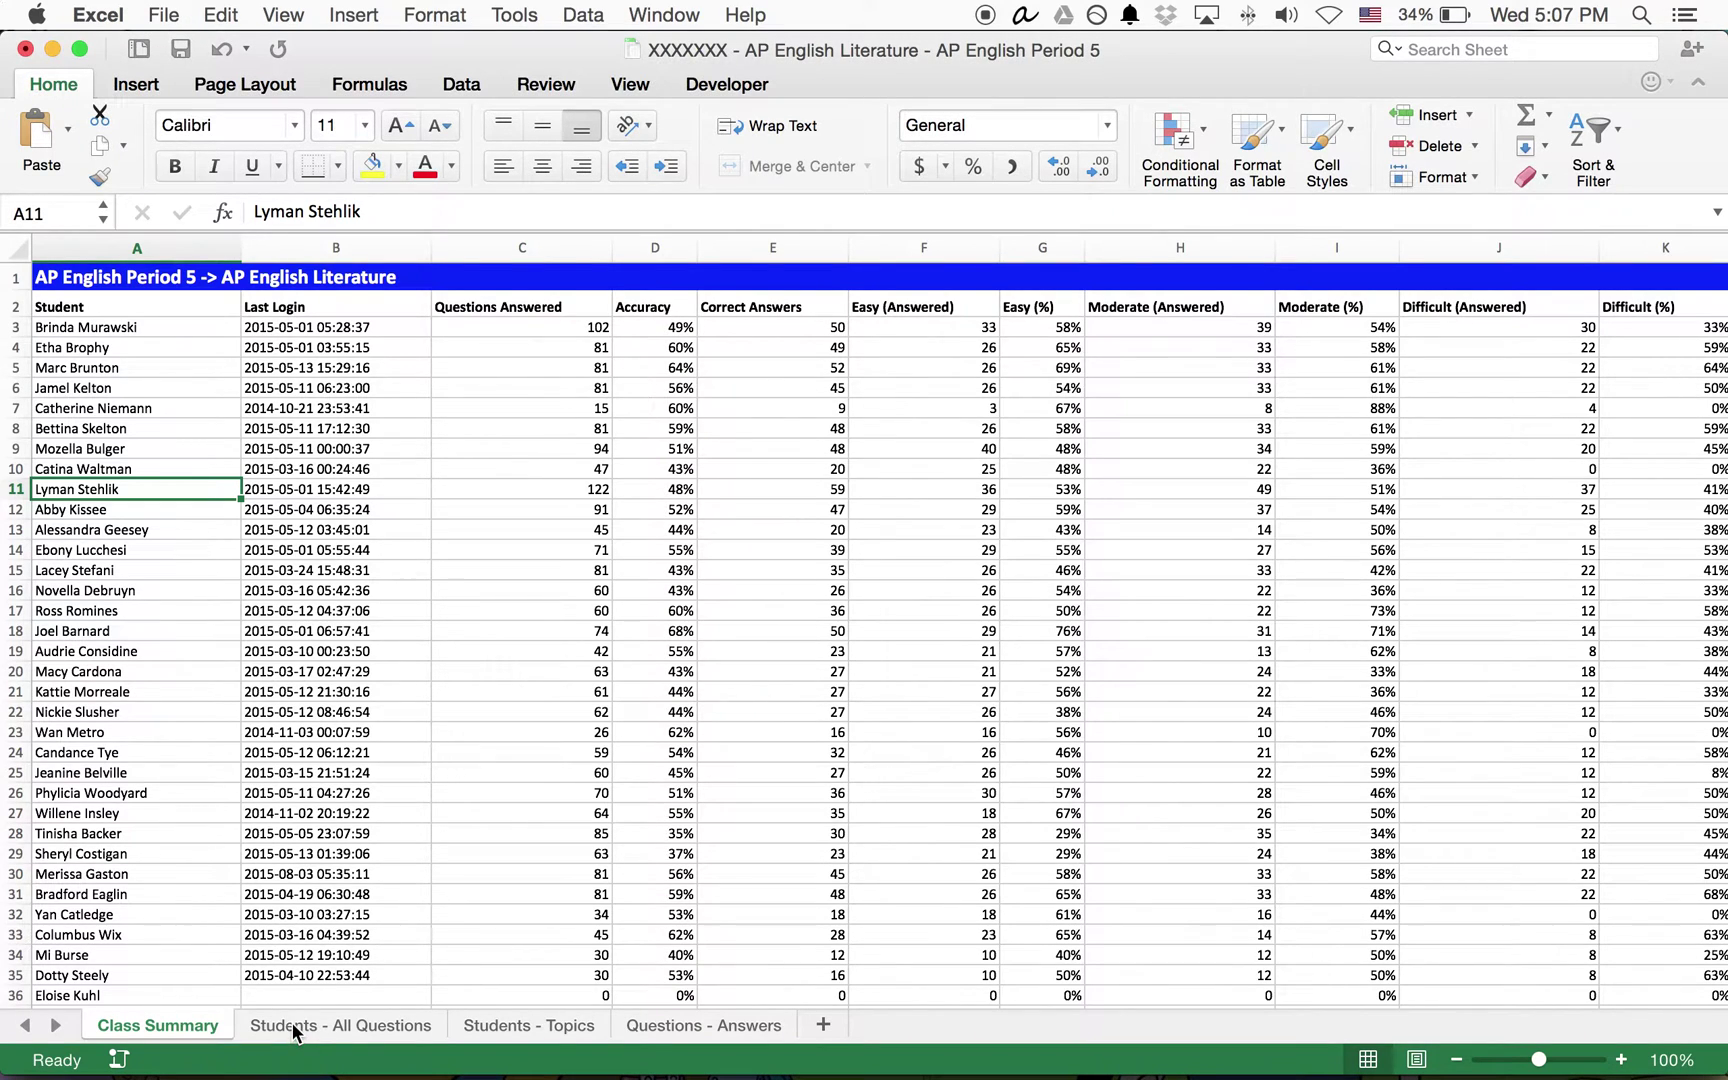
On the Students - All Questions sheet, select all question and student data from A1.
left_click(333, 1022)
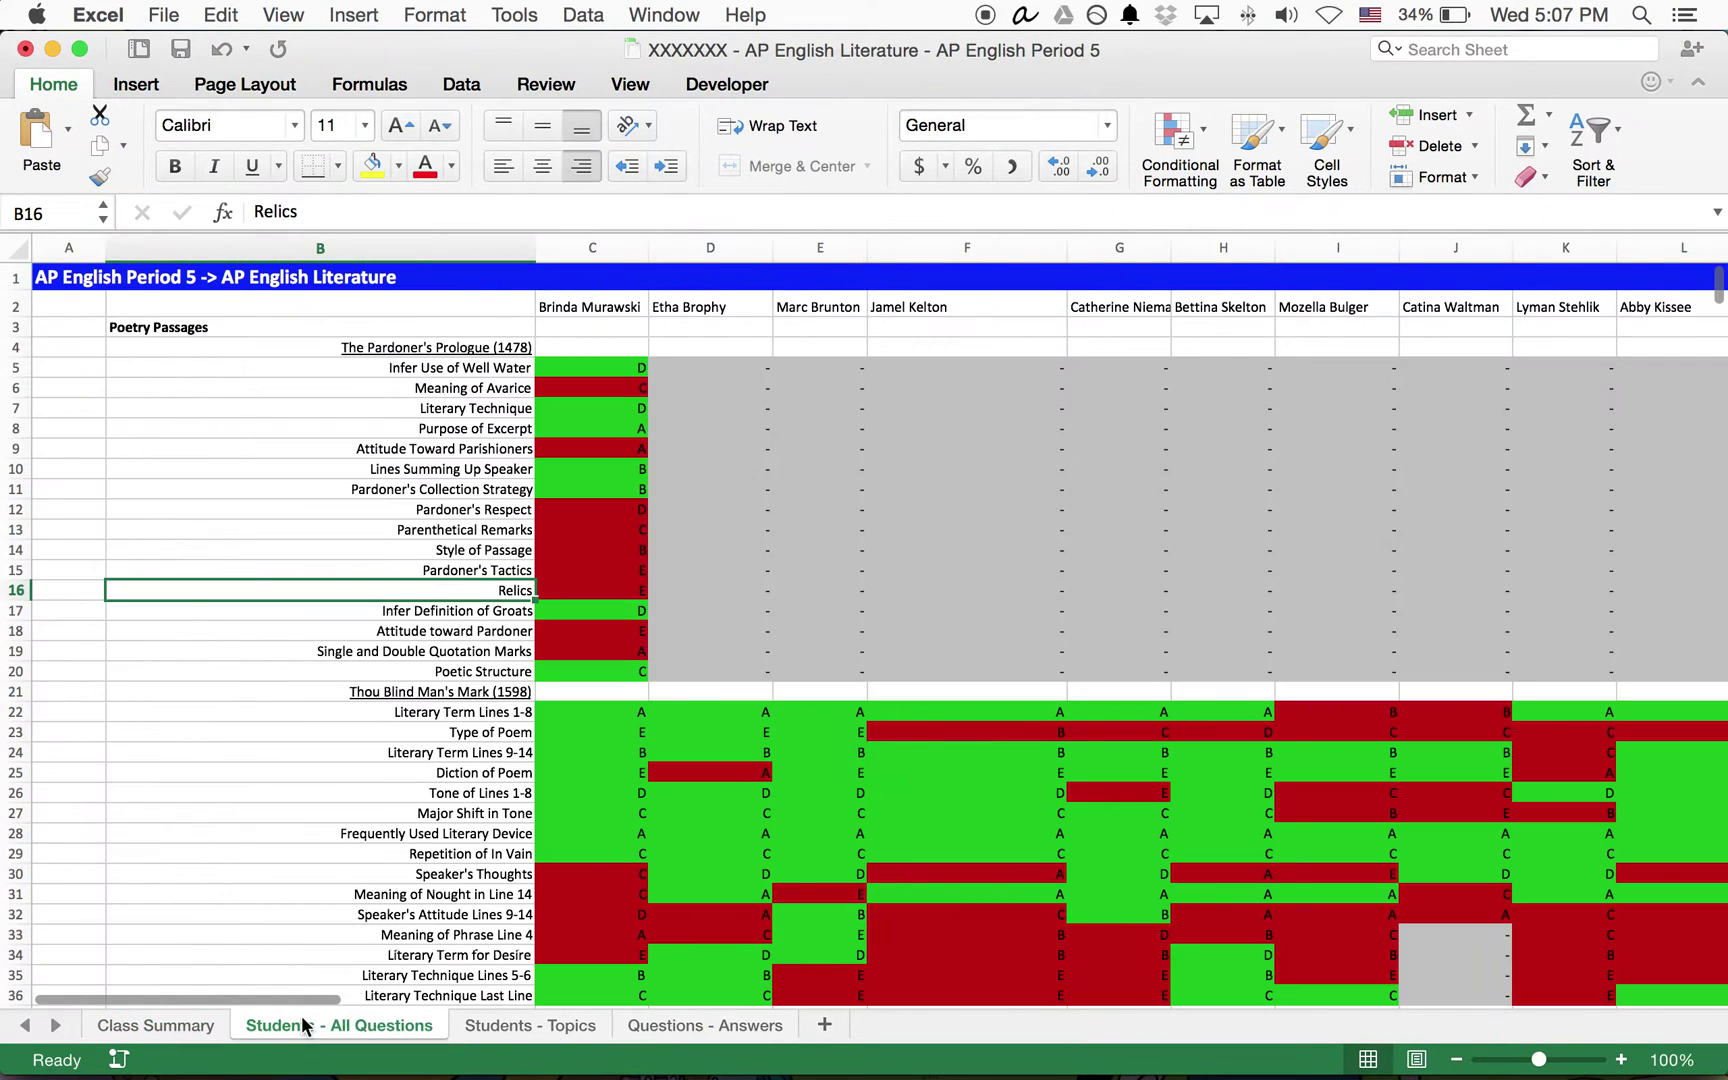
left_click(68, 277)
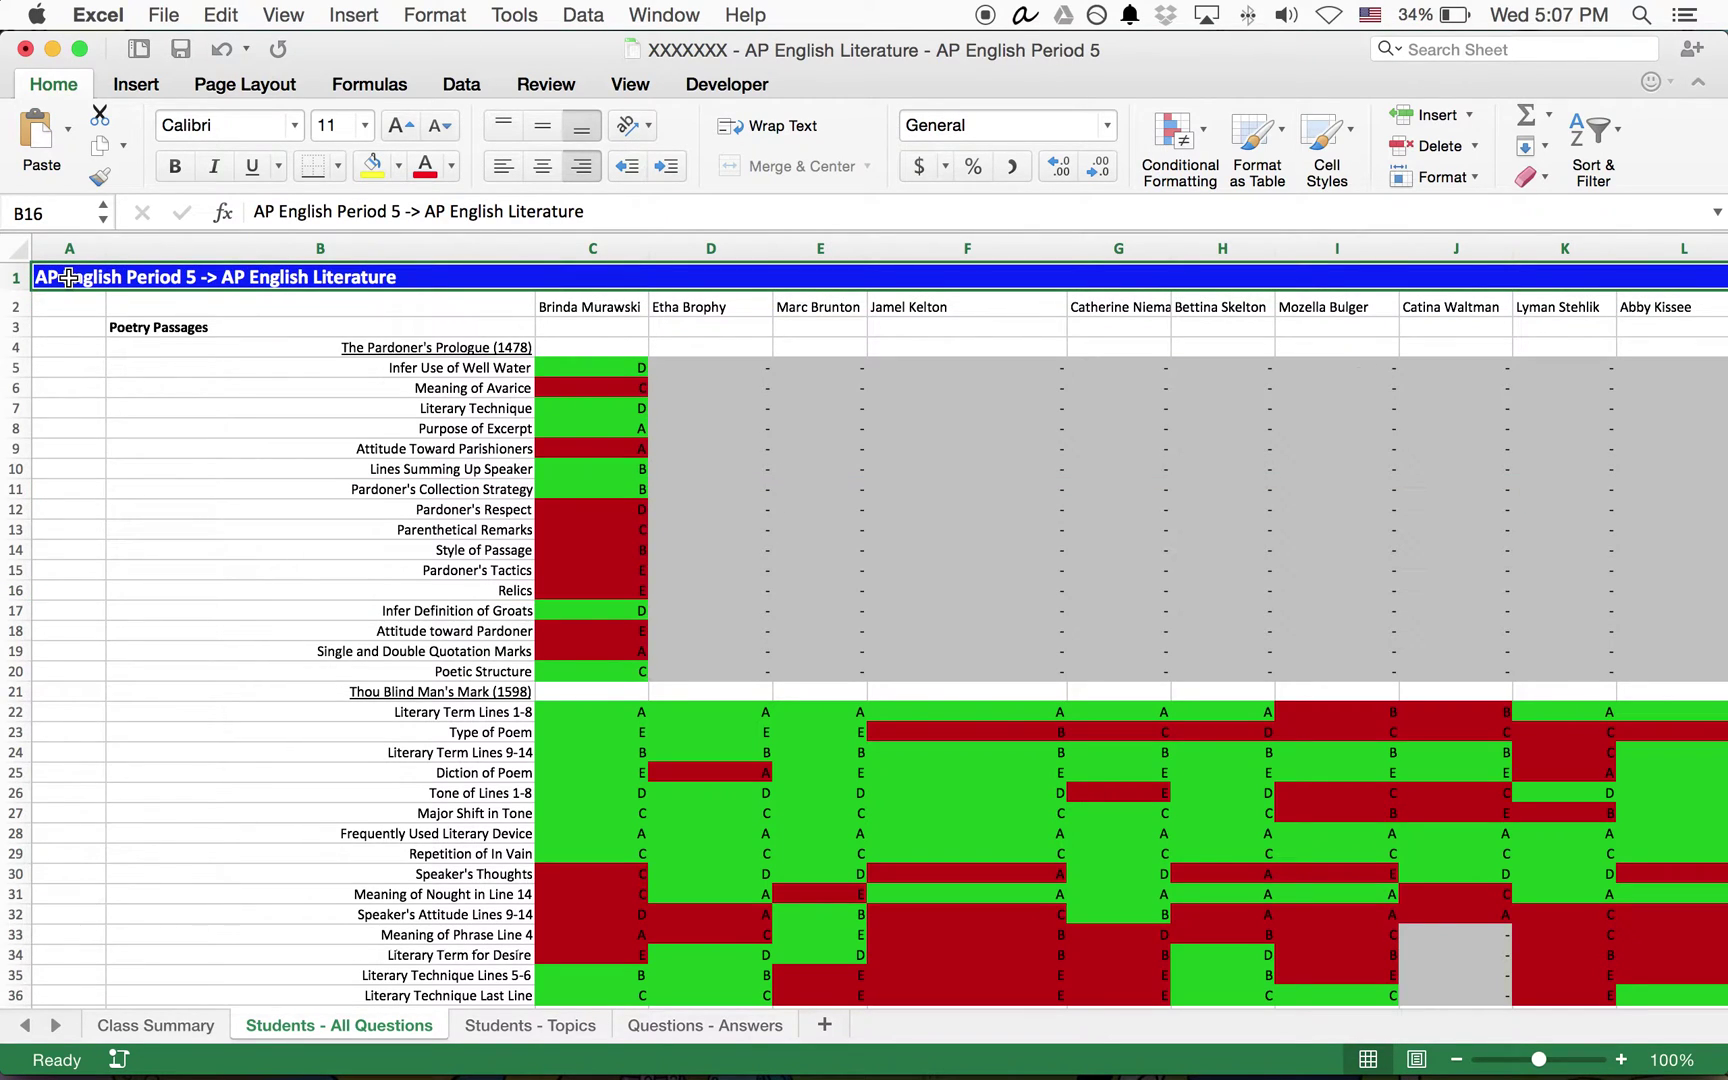
left_click_drag(68, 277, 1720, 1005)
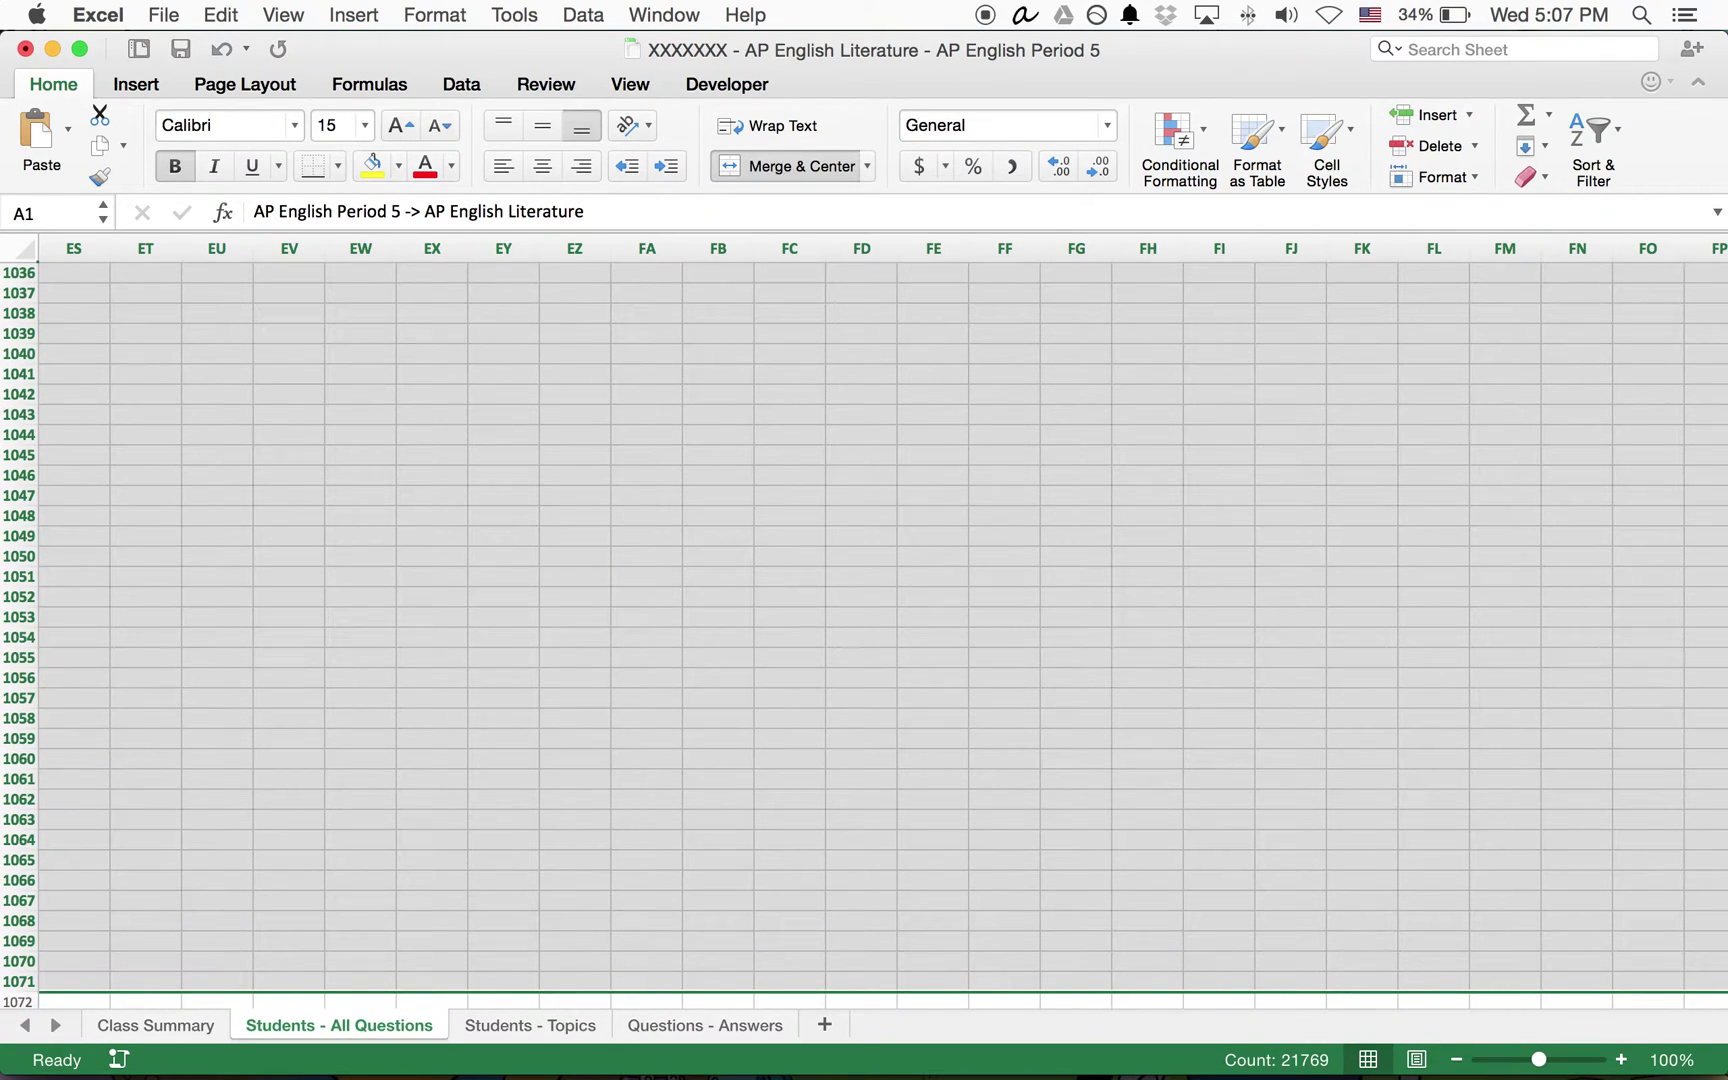
right_click(656, 710)
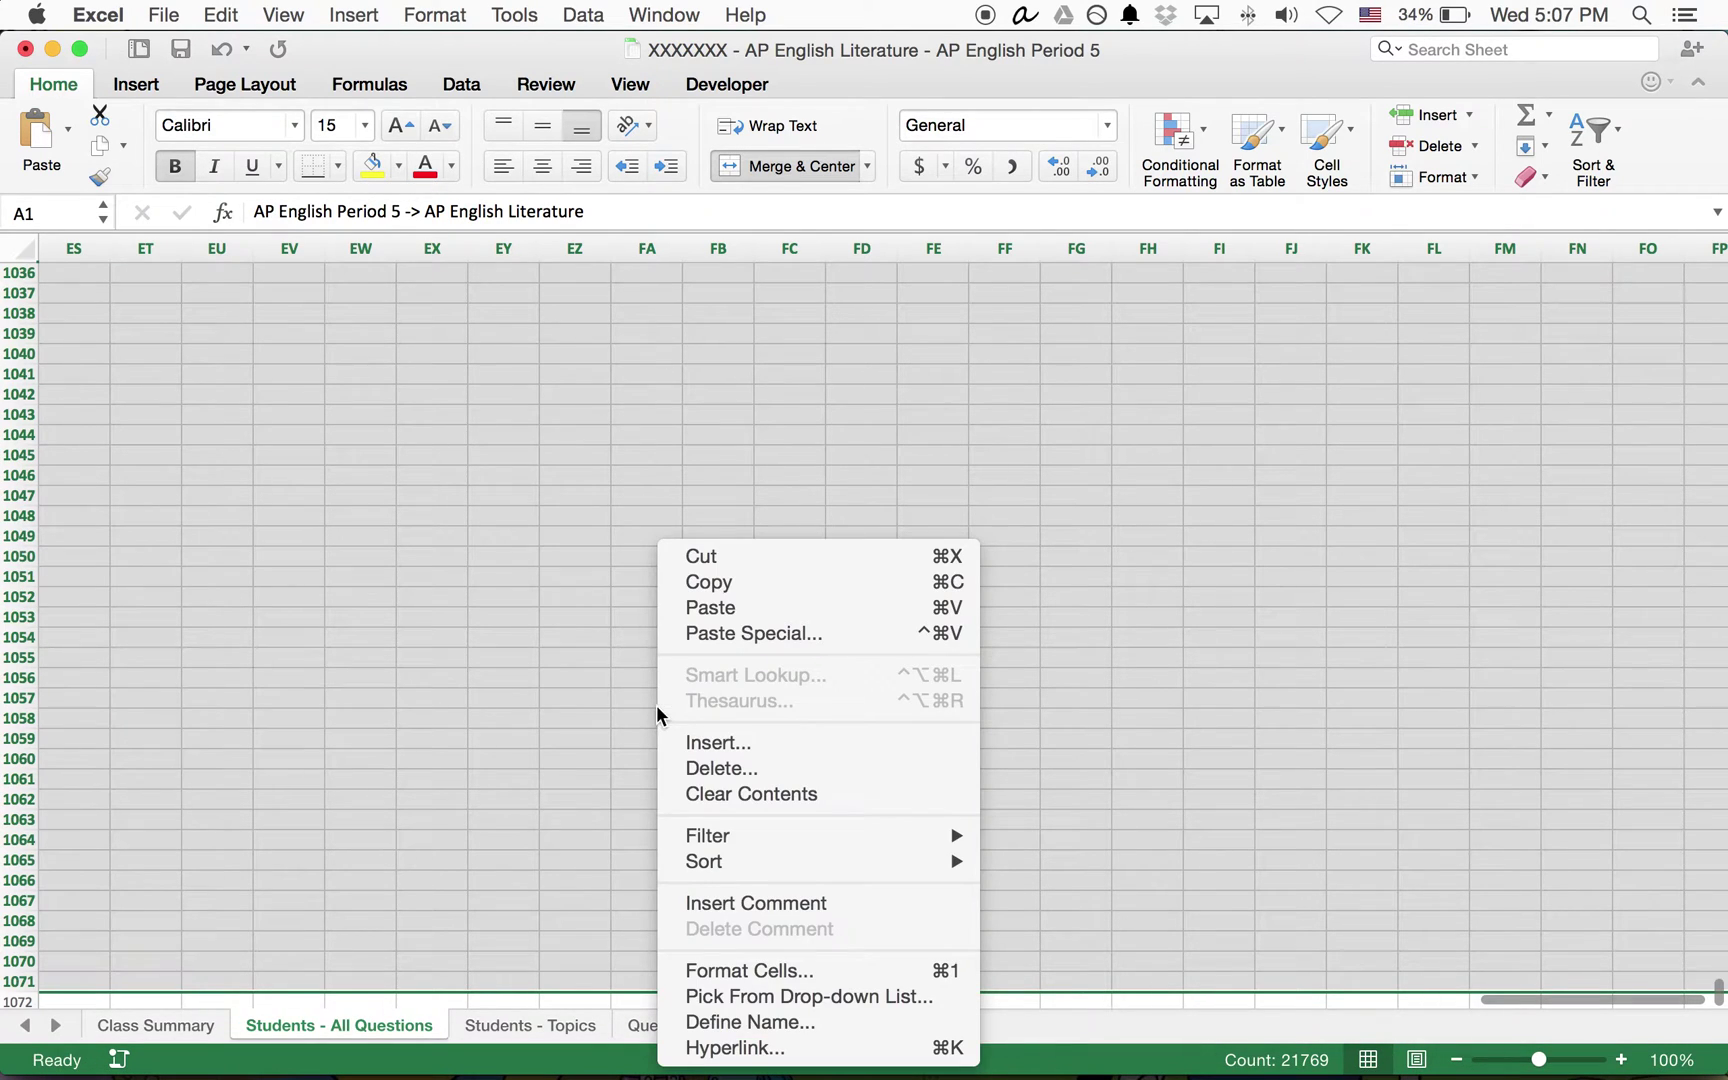
Copy the selected question data and switch to the Specific Assignment Tool workbook.
left_click(698, 588)
key("ctrl+Home")
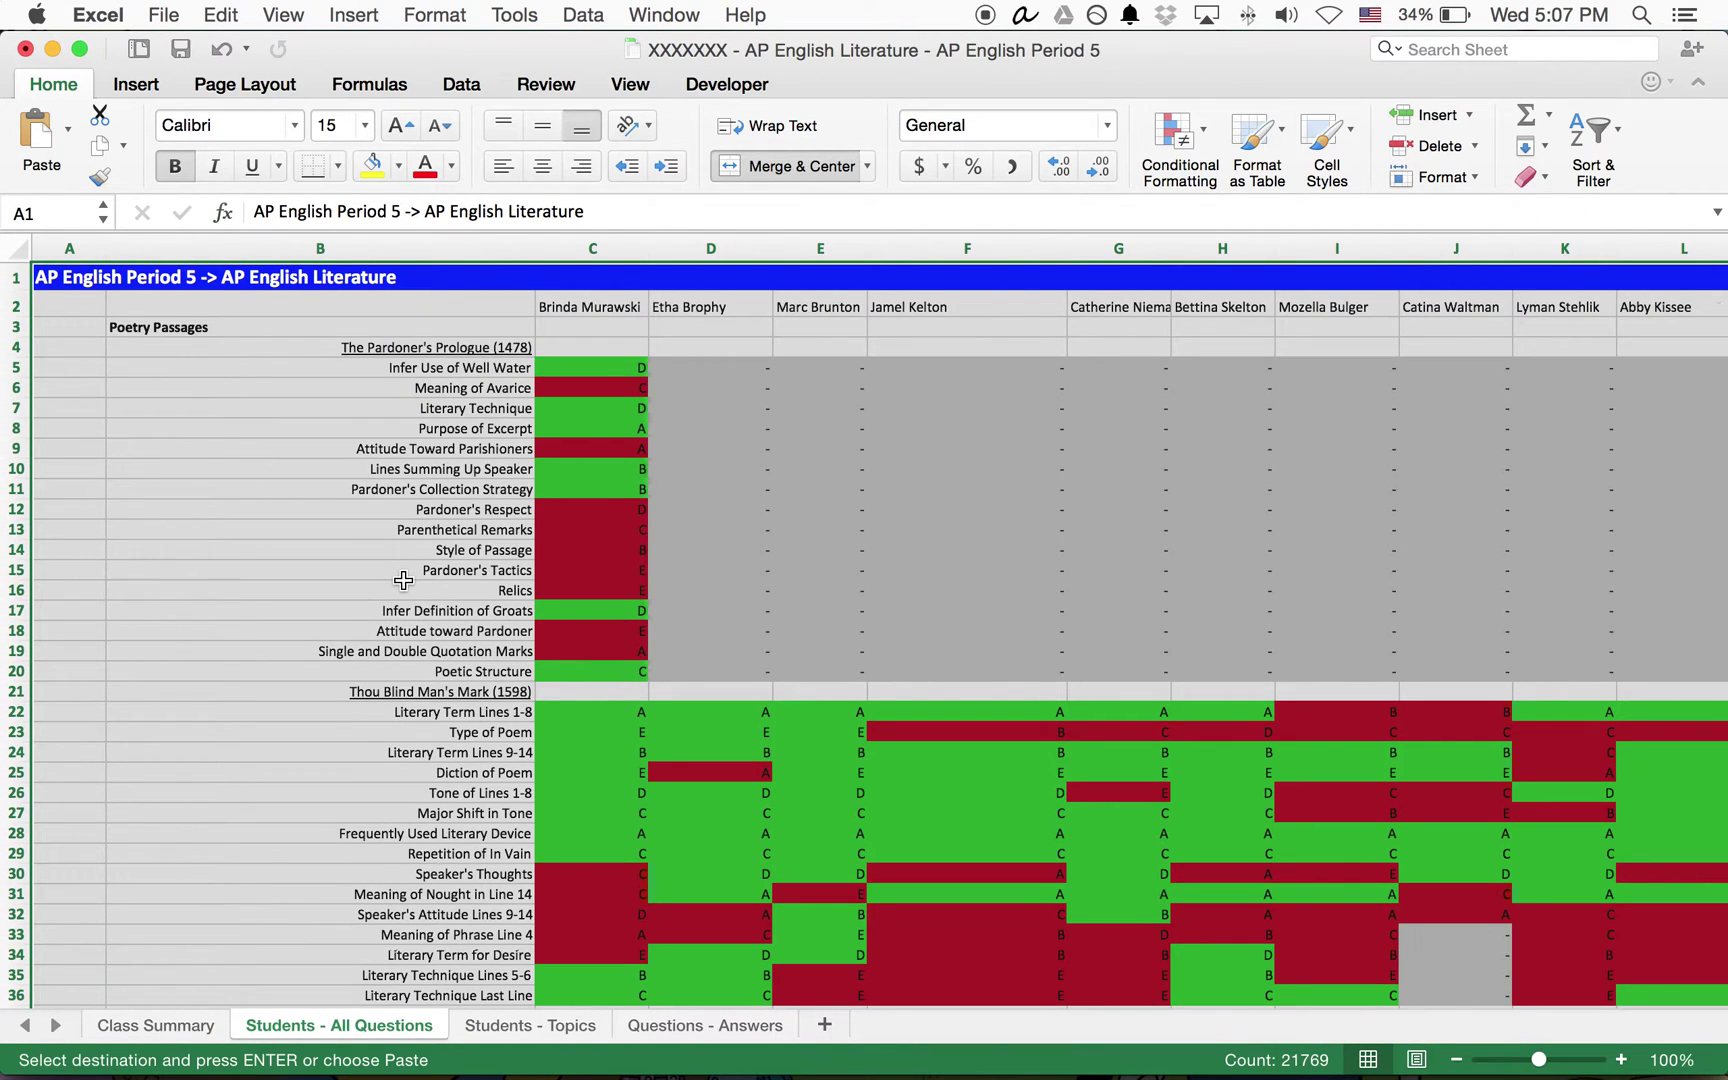
key("super+grave")
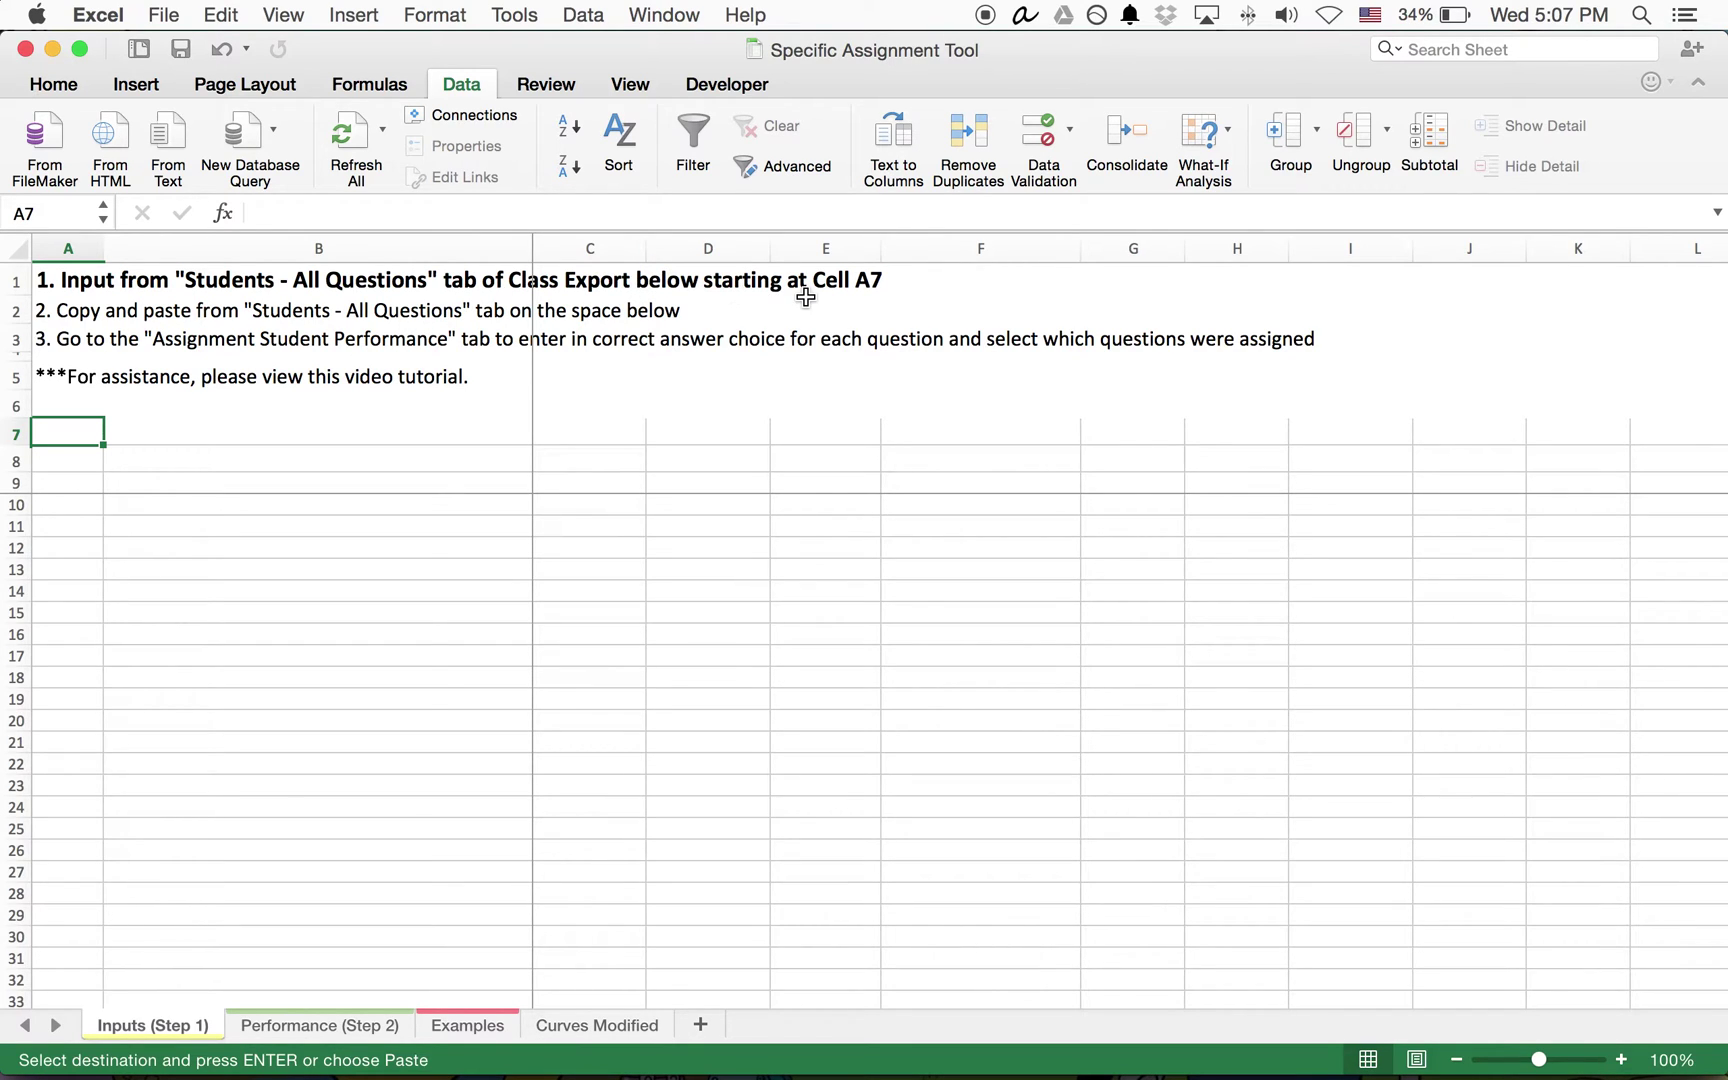
Paste the copied class data into cell A7 of the Inputs (Step 1) sheet.
right_click(54, 434)
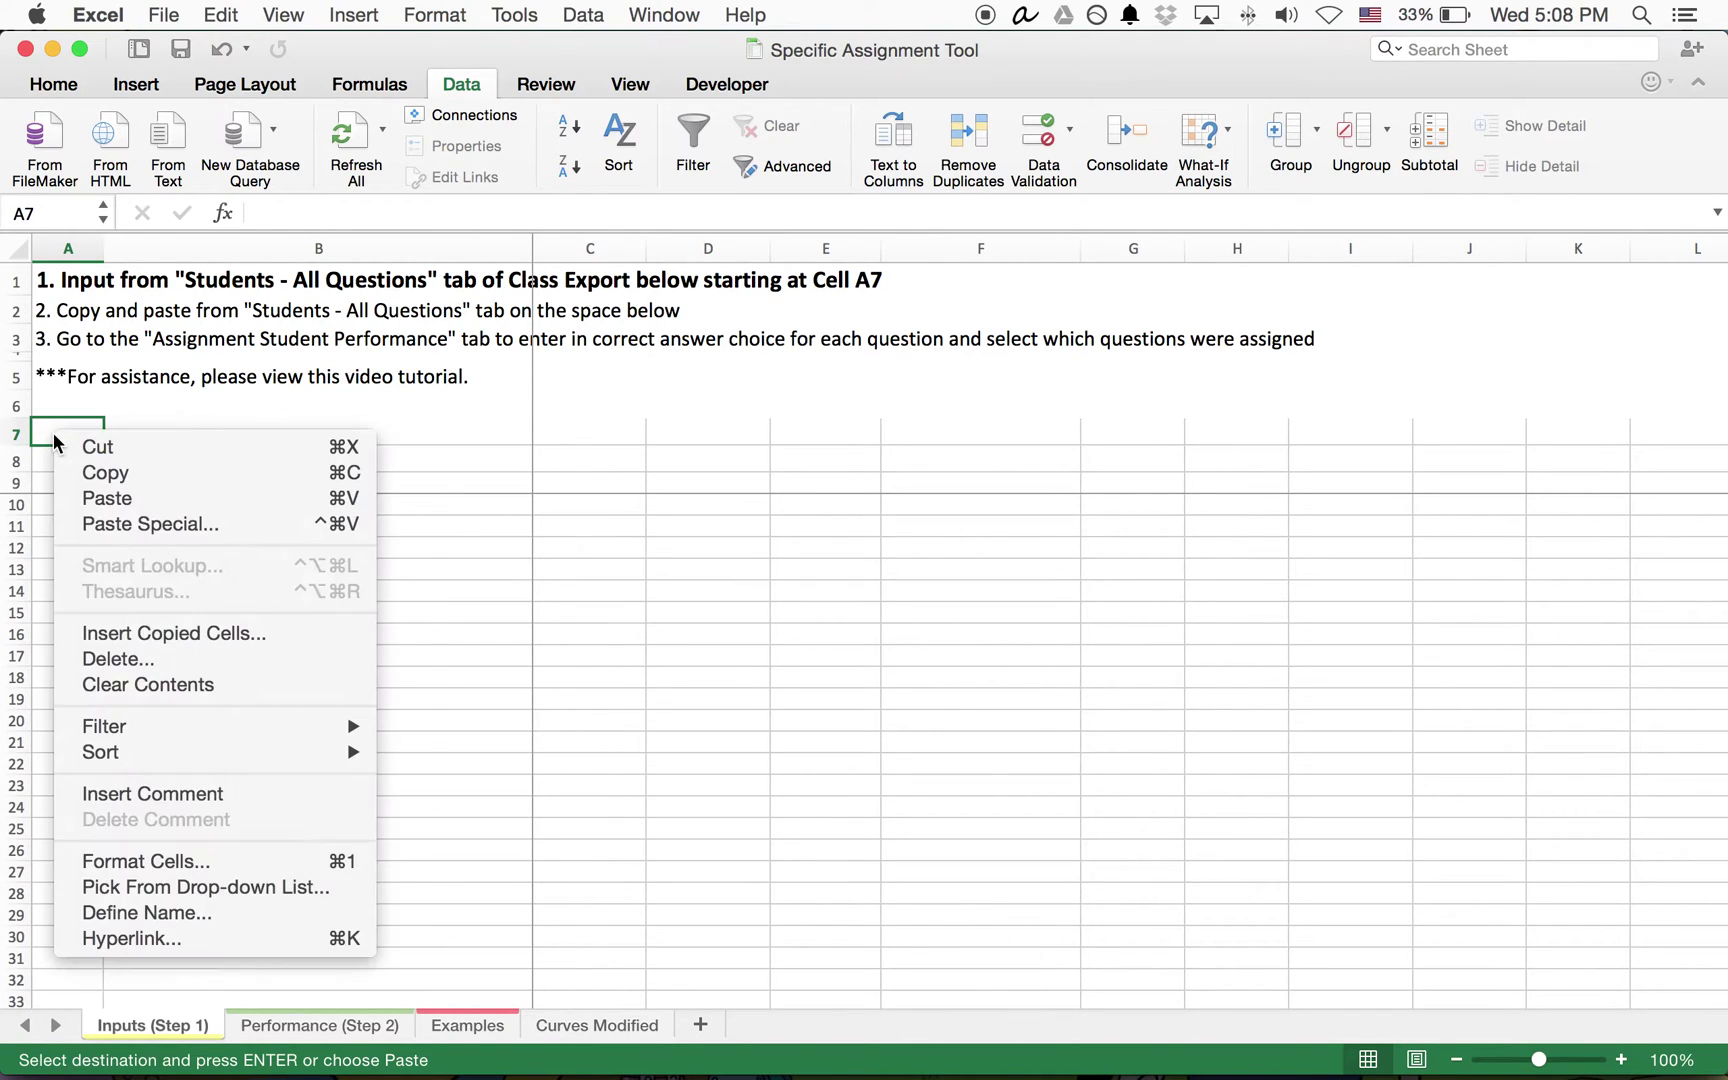
left_click(100, 498)
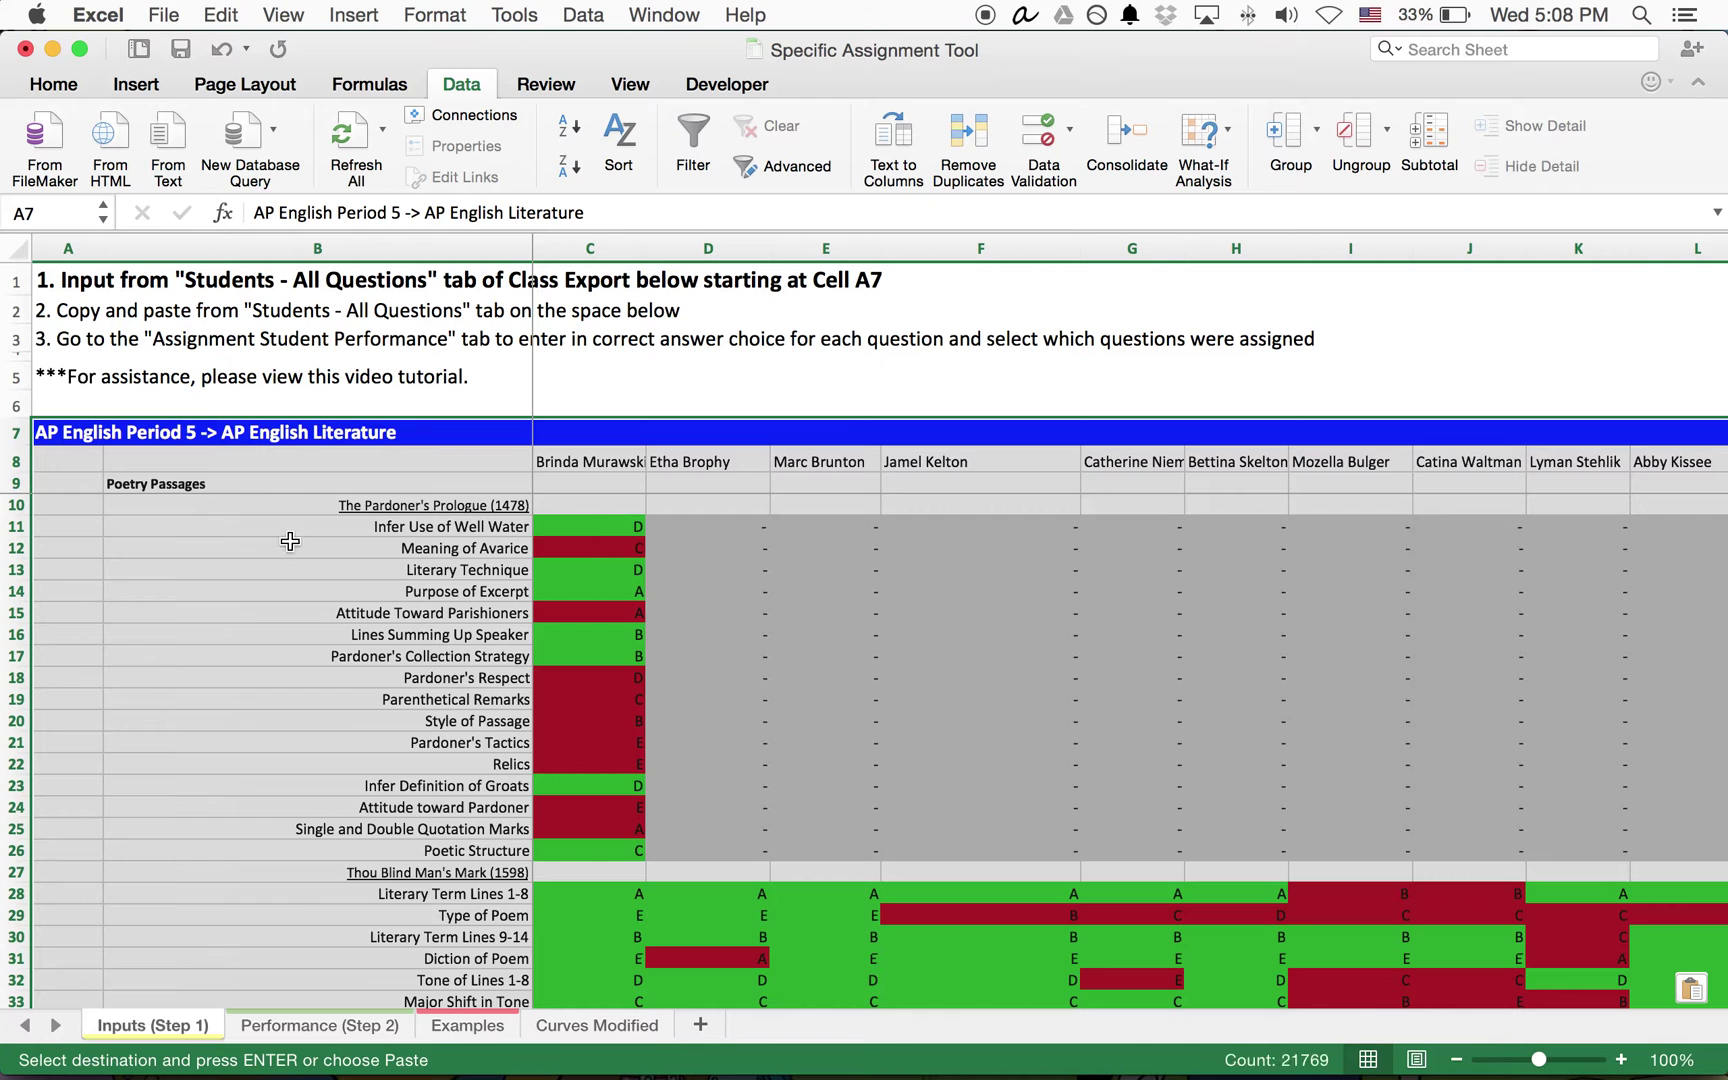
left_click(365, 1026)
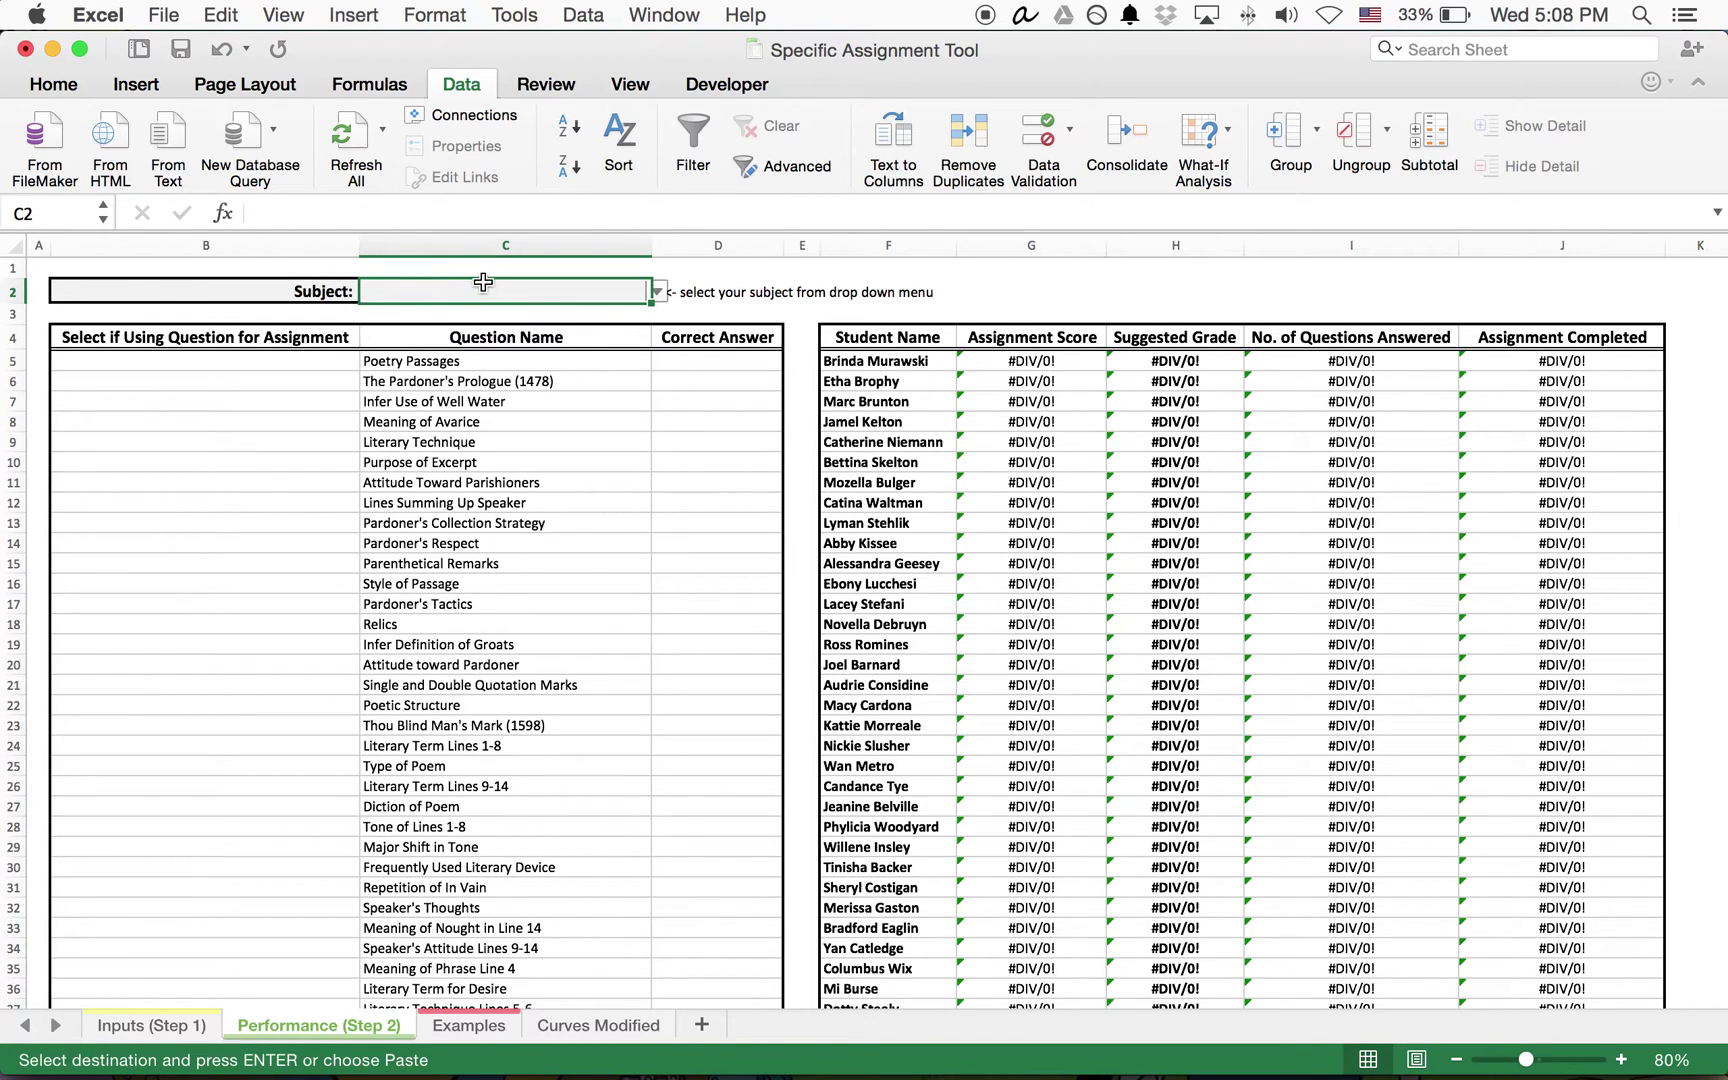
Choose AP English Literature from the Subject dropdown in cell C2.
left_click(659, 292)
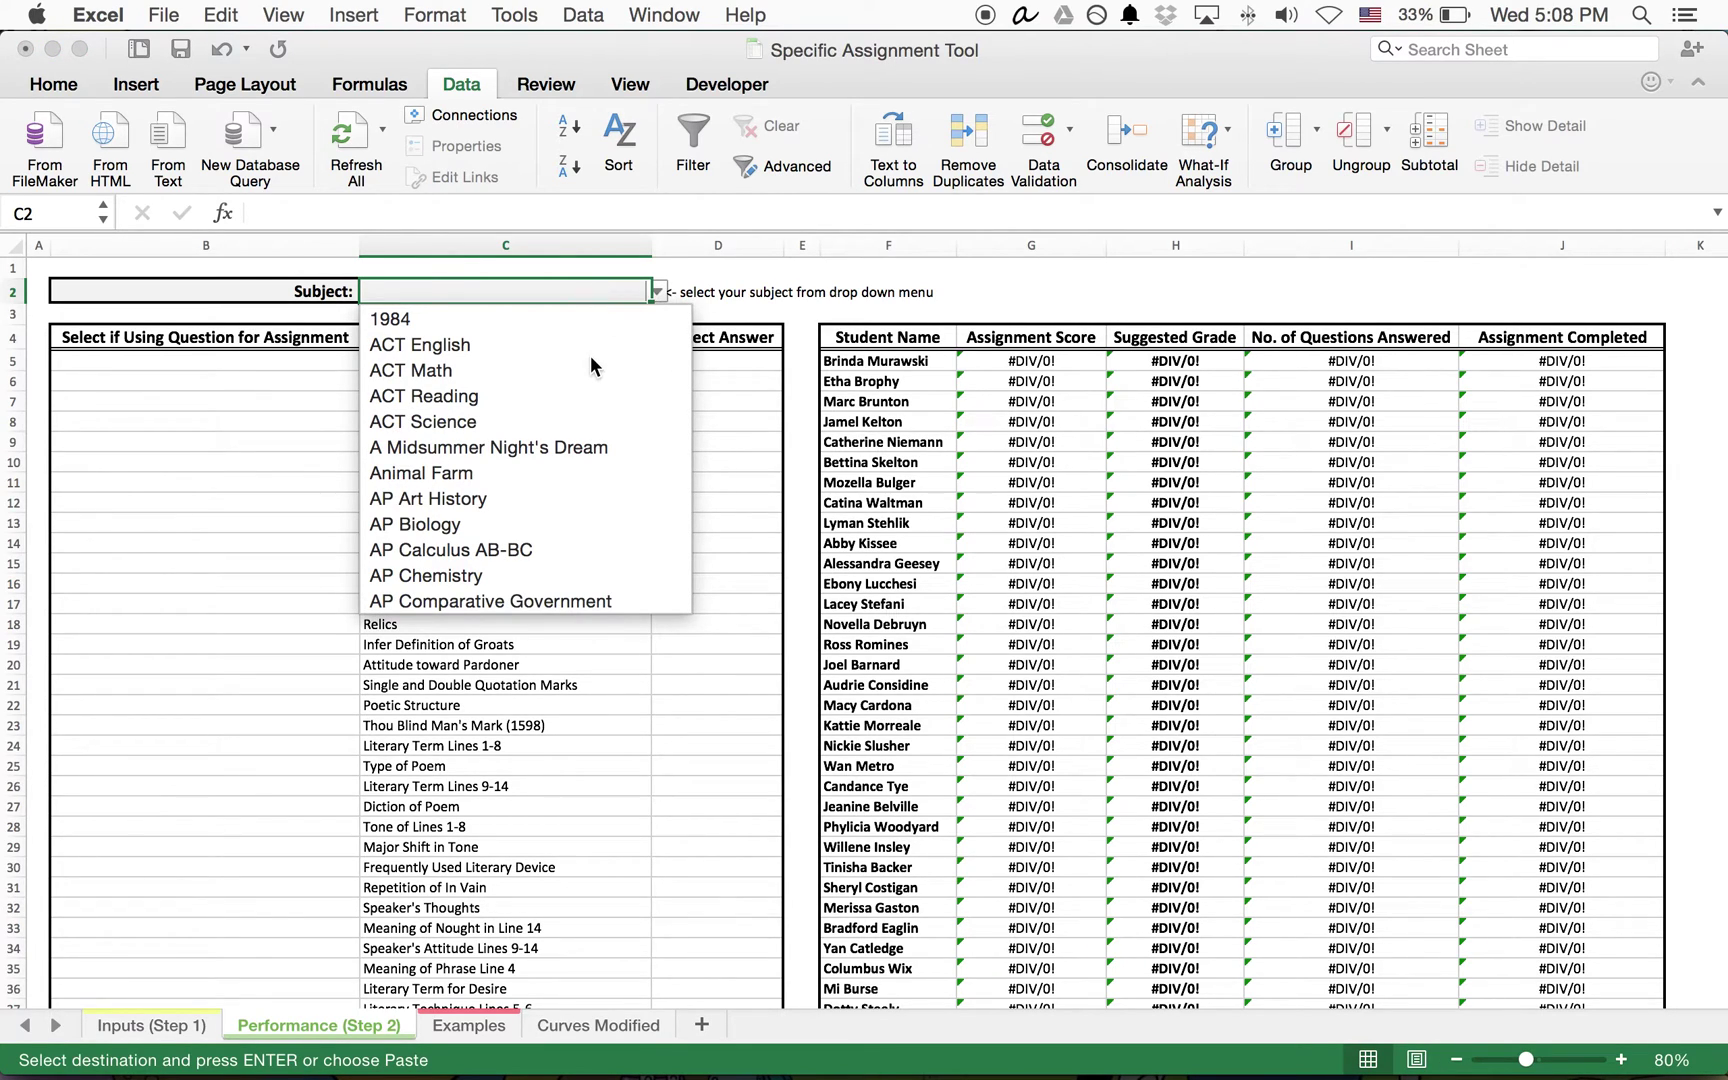
scroll(591, 360, "down", 10)
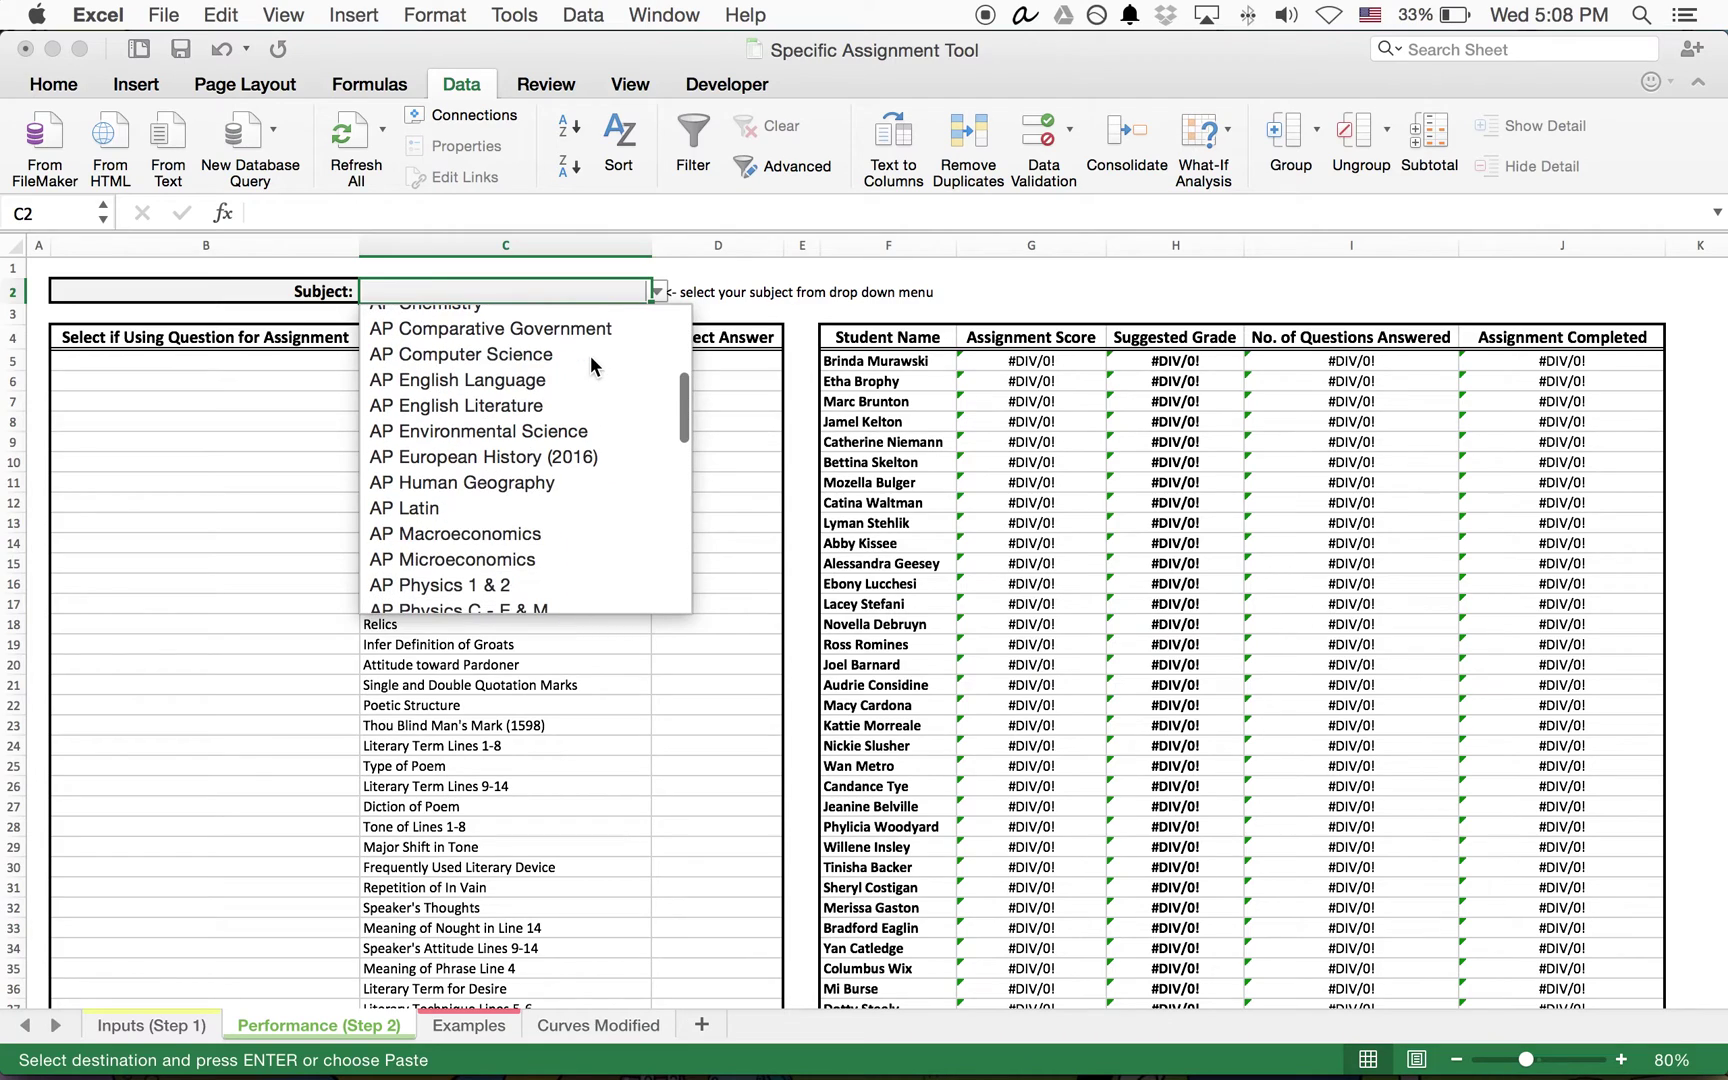
scroll(590, 360, "down", 2)
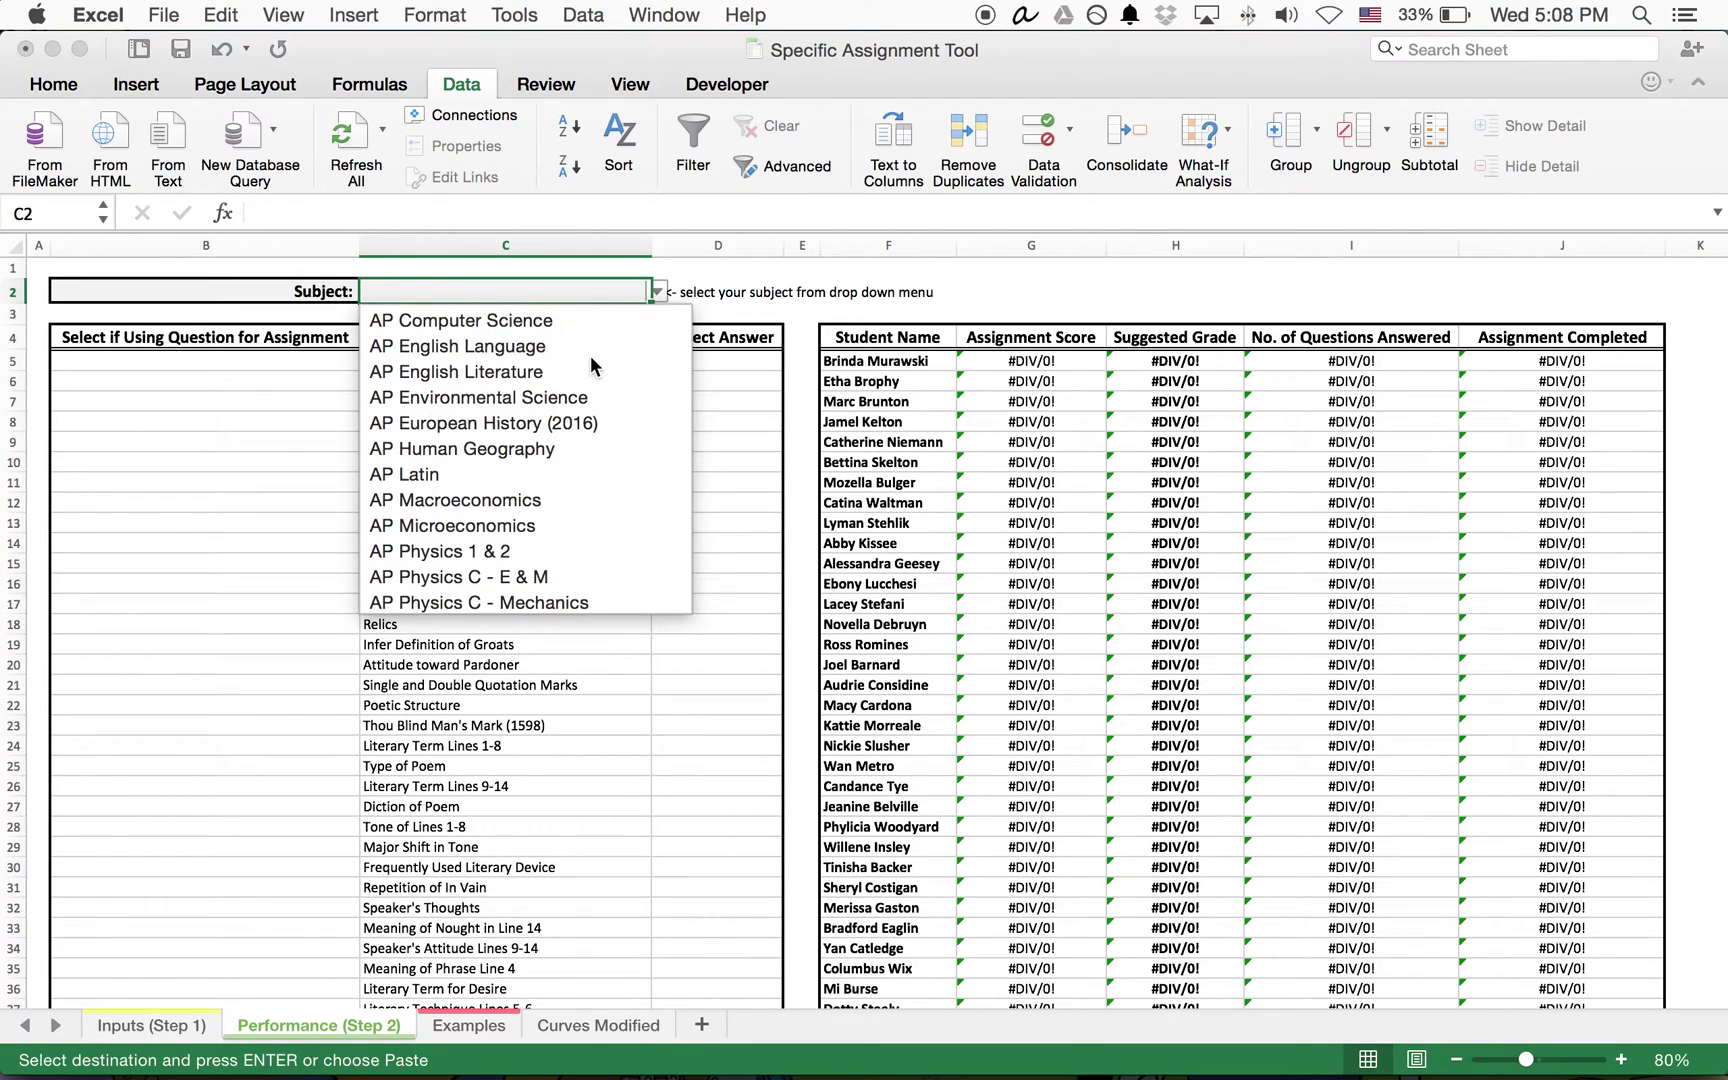
scroll(590, 362, "up", 8)
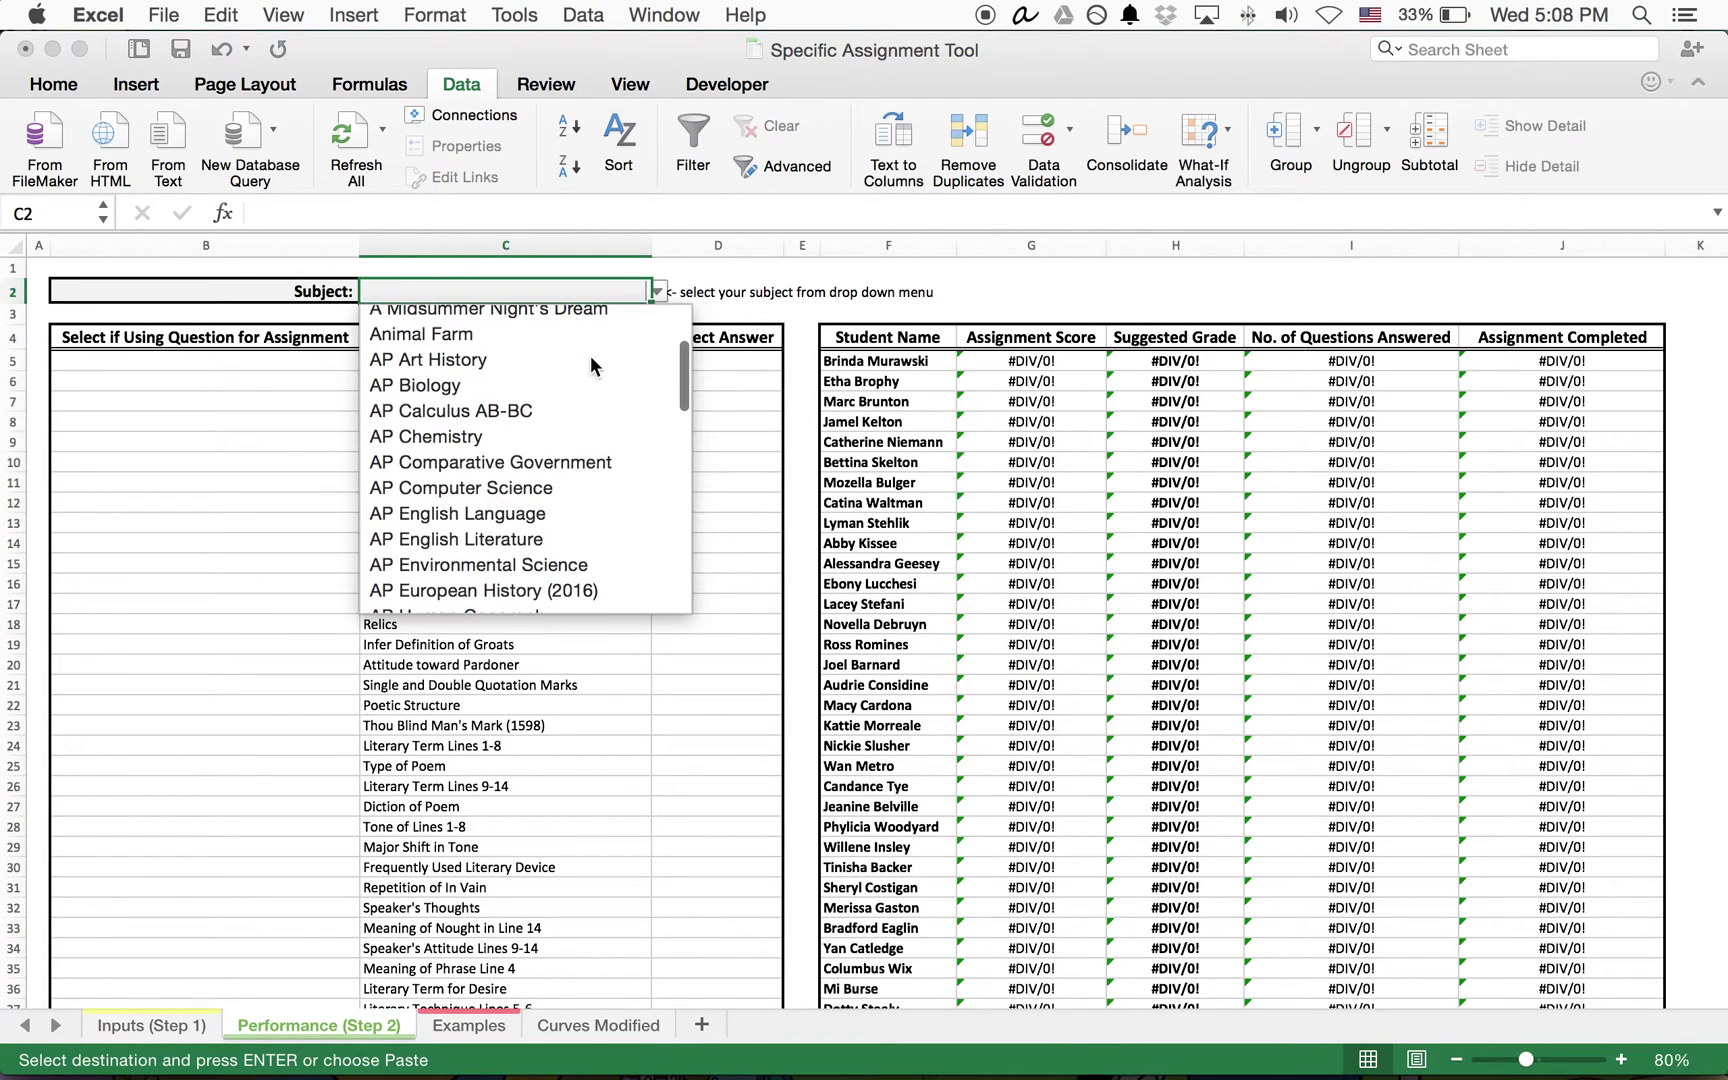
scroll(590, 360, "down", 10)
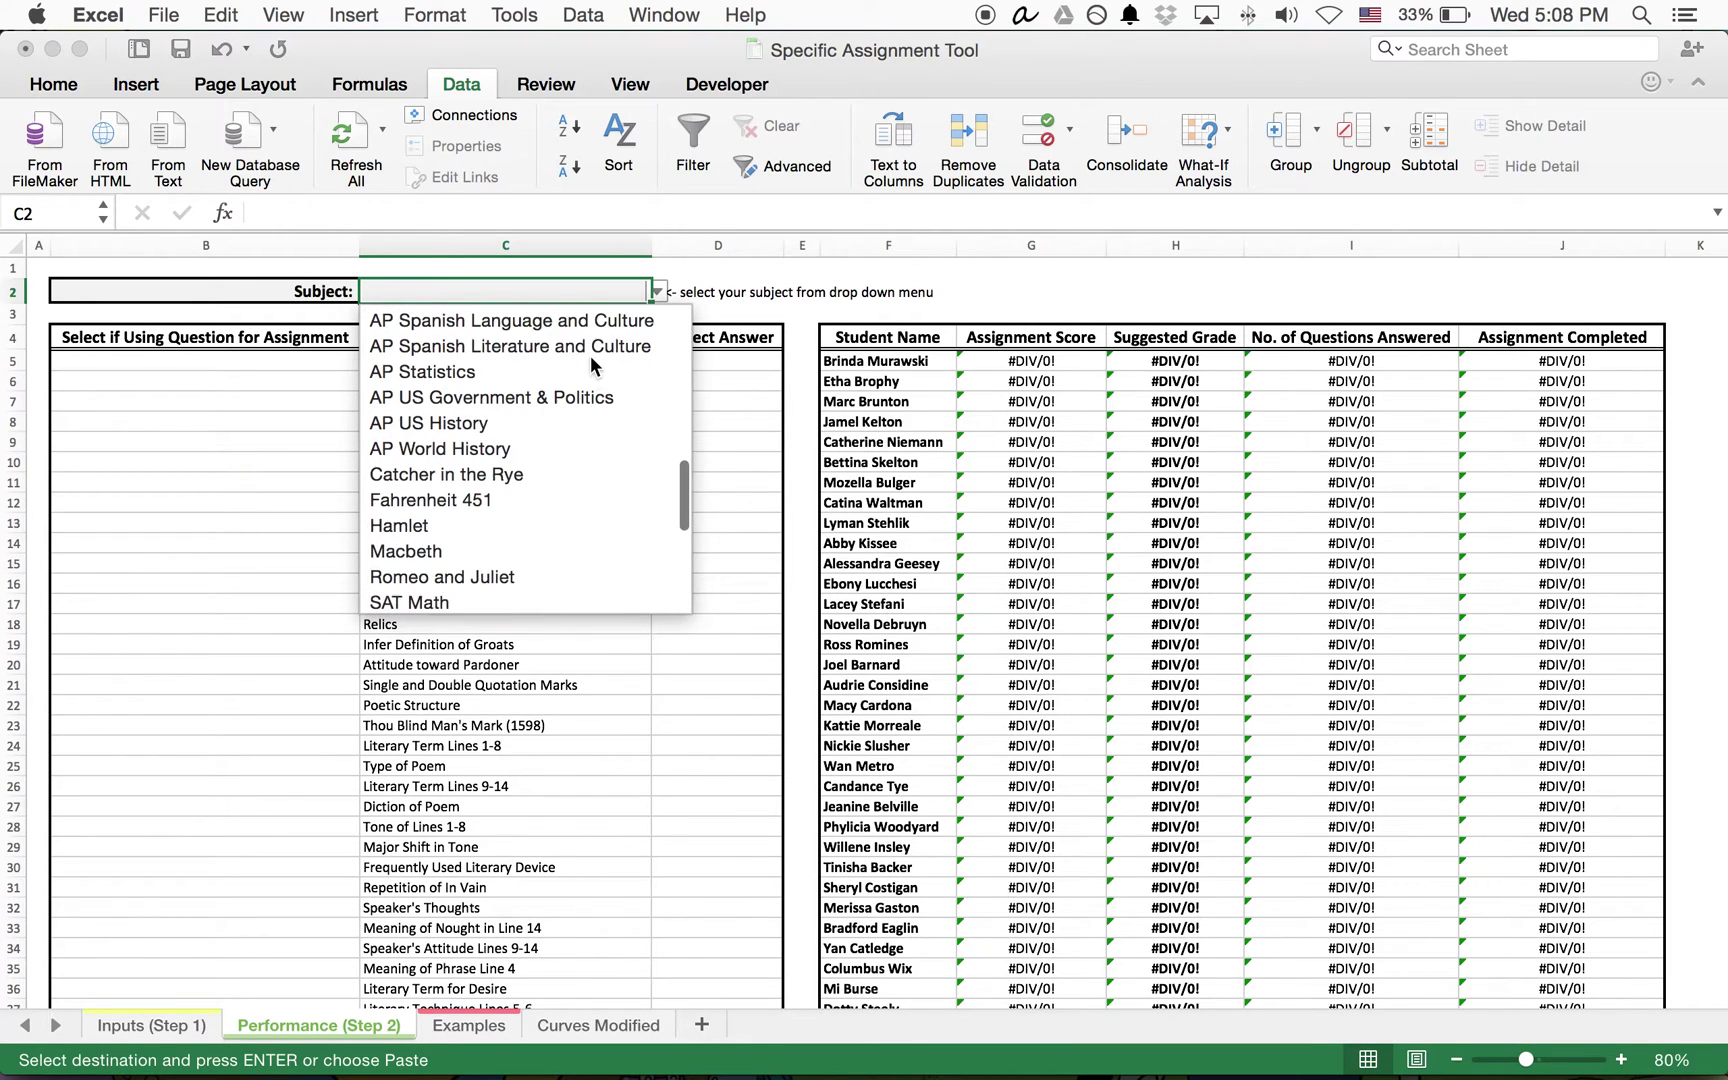
scroll(590, 362, "up", 8)
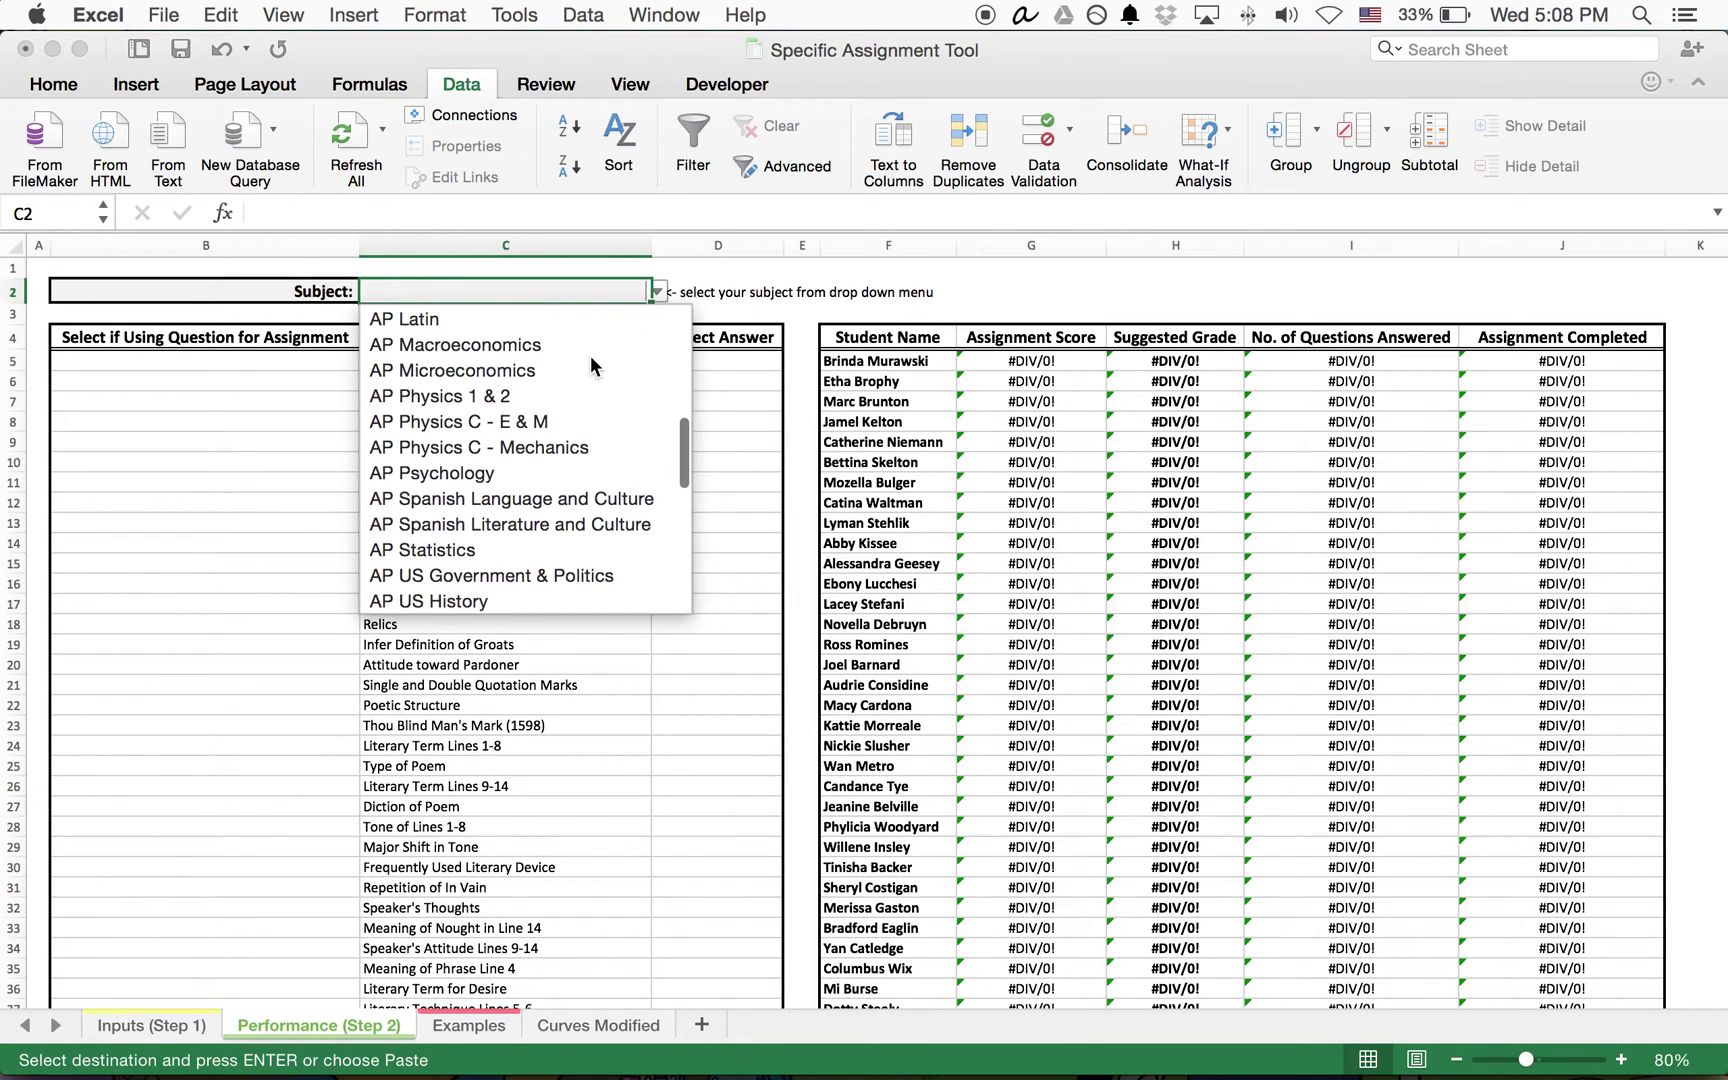
left_click(522, 382)
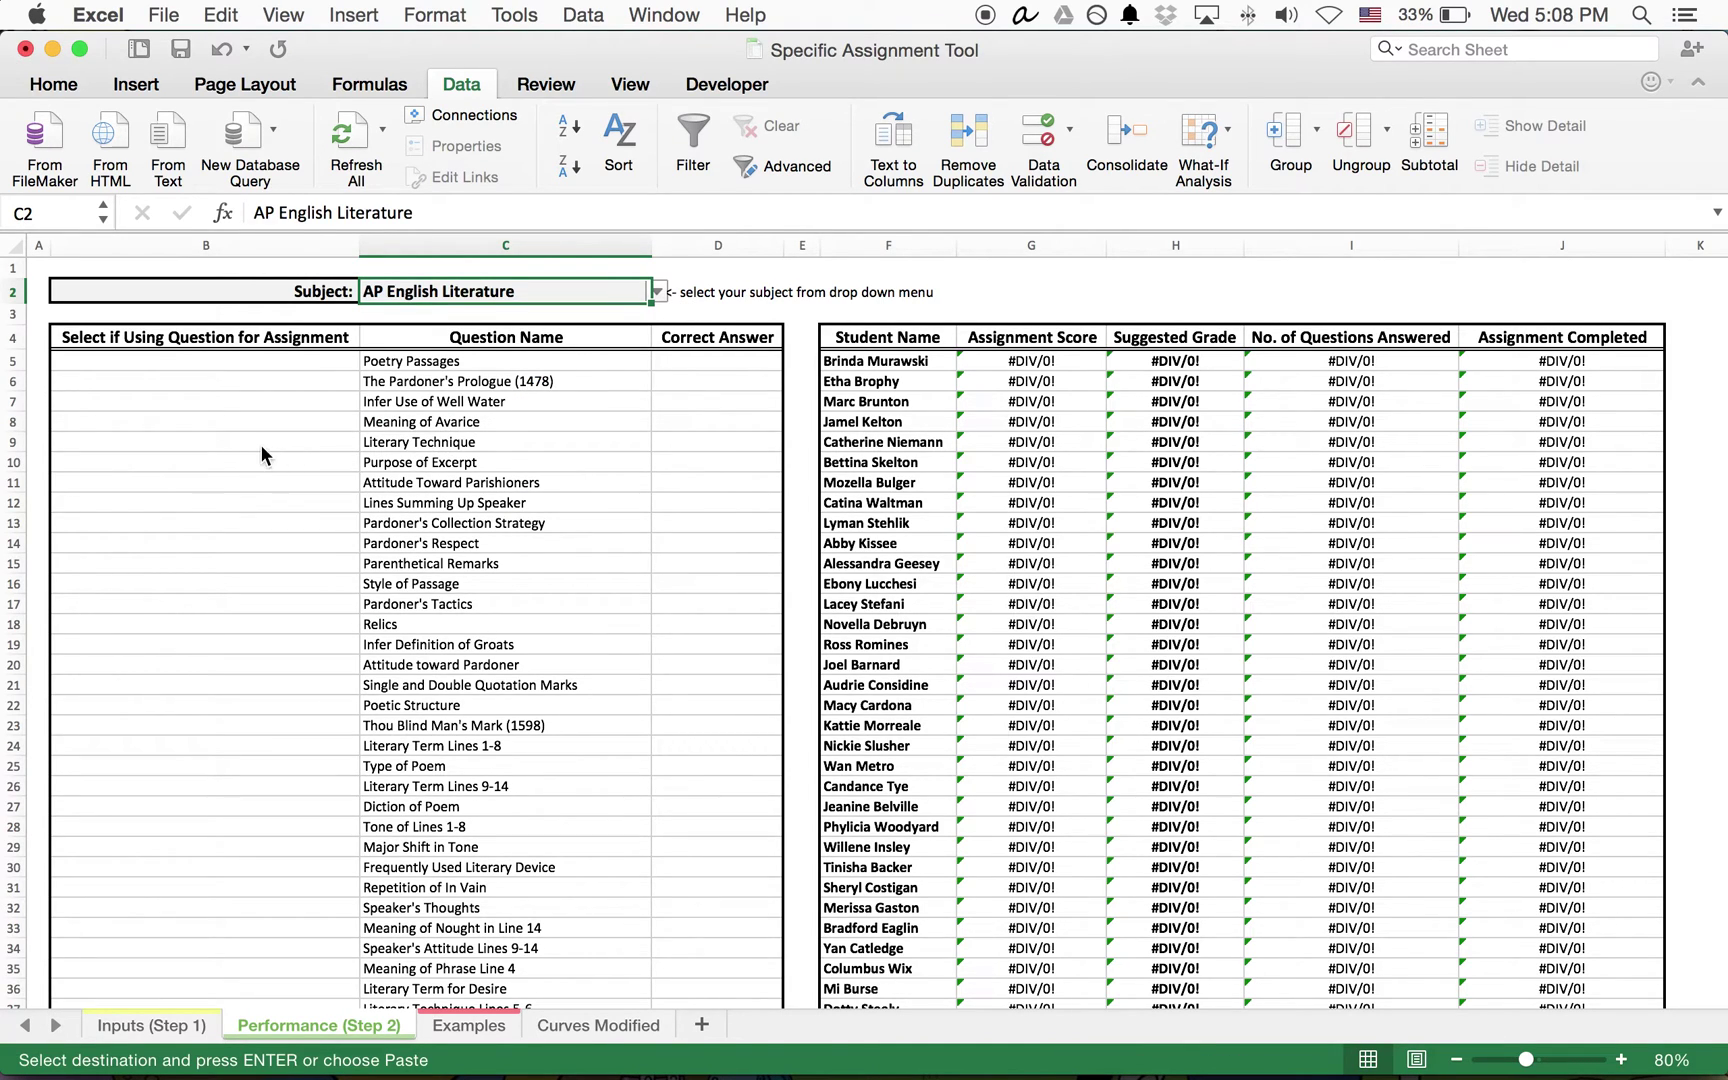
Put an x in B24, B25 and B26 for Literary Term Lines 1-8, Type of Poem and Lines 9-14.
left_click(229, 441)
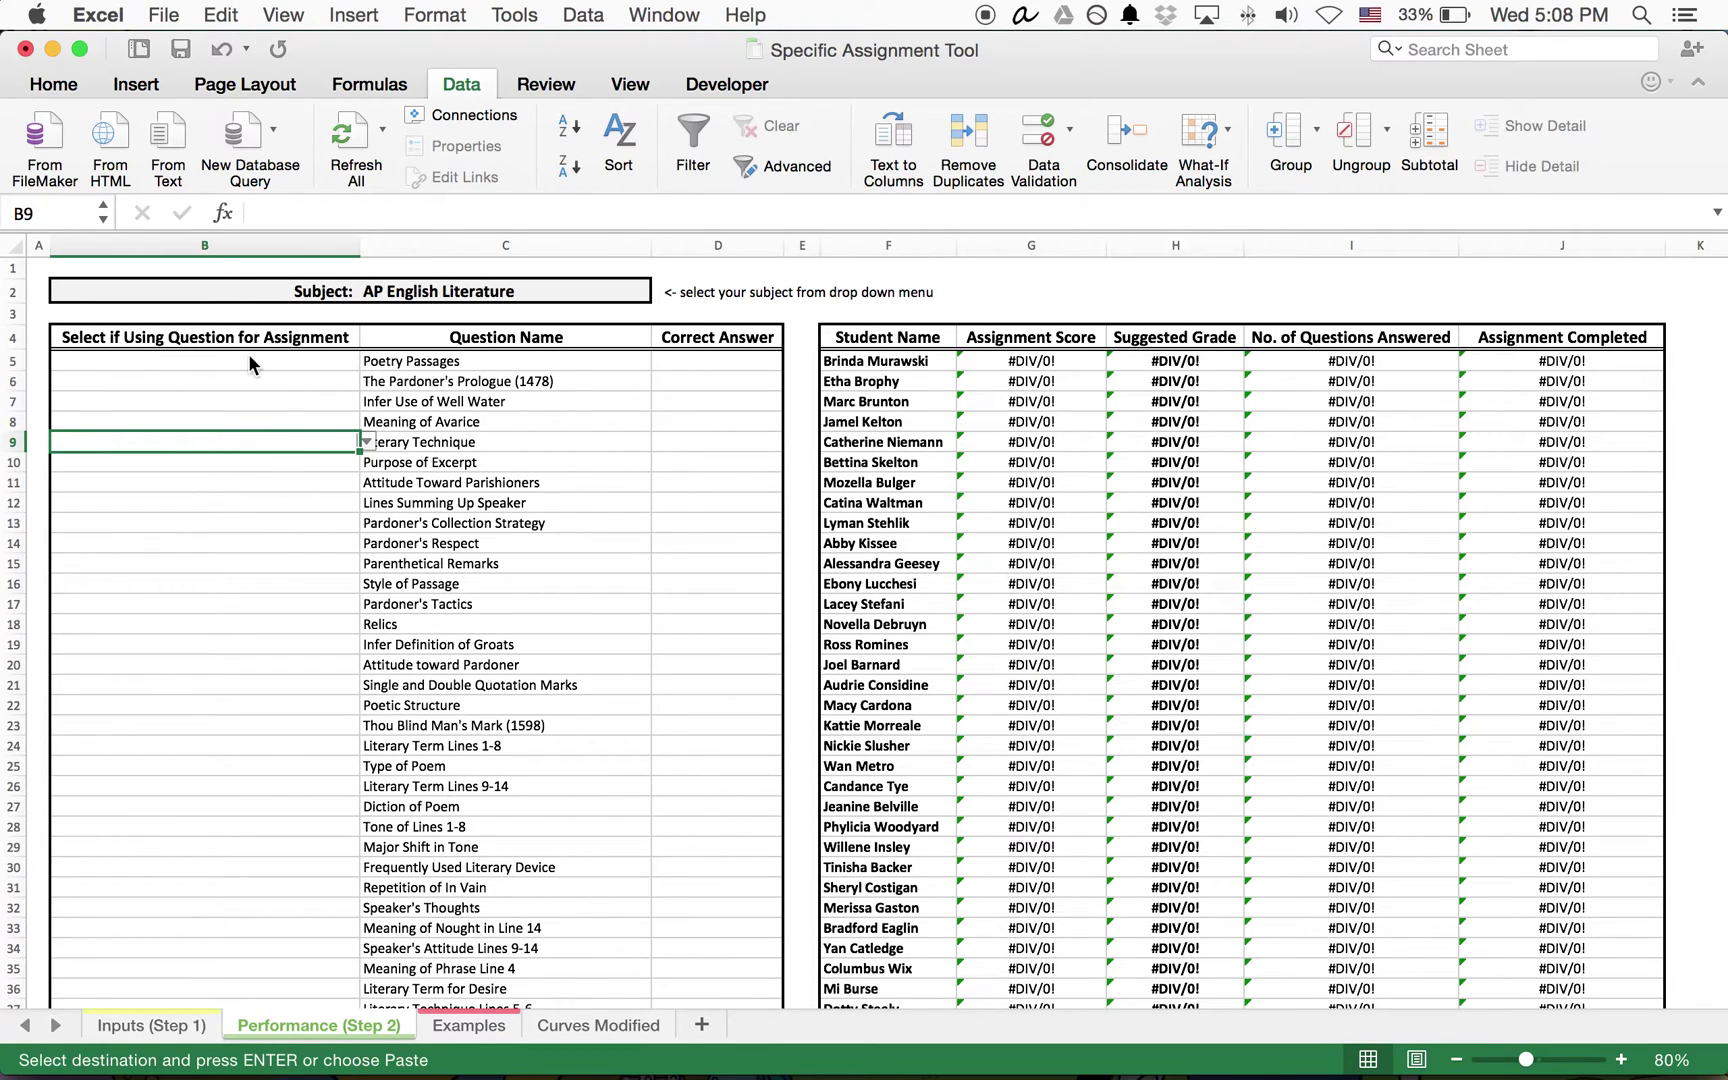
left_click(309, 746)
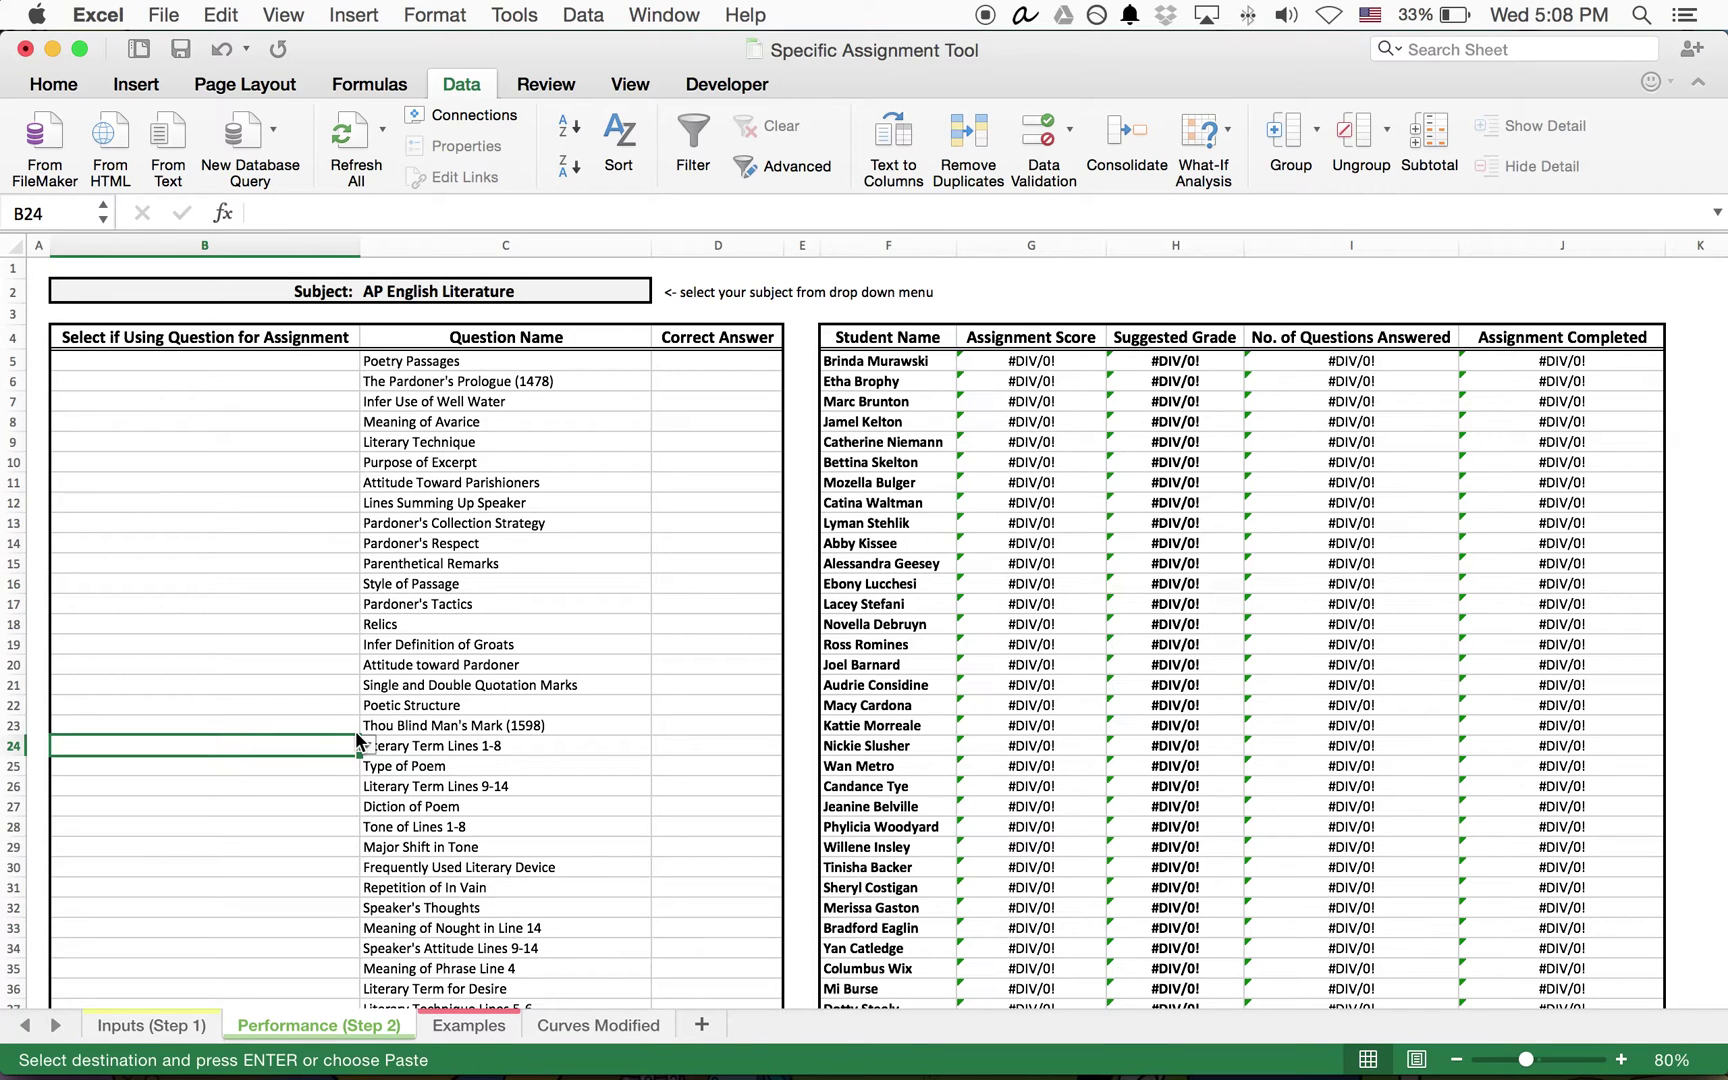
type("x")
key("Return")
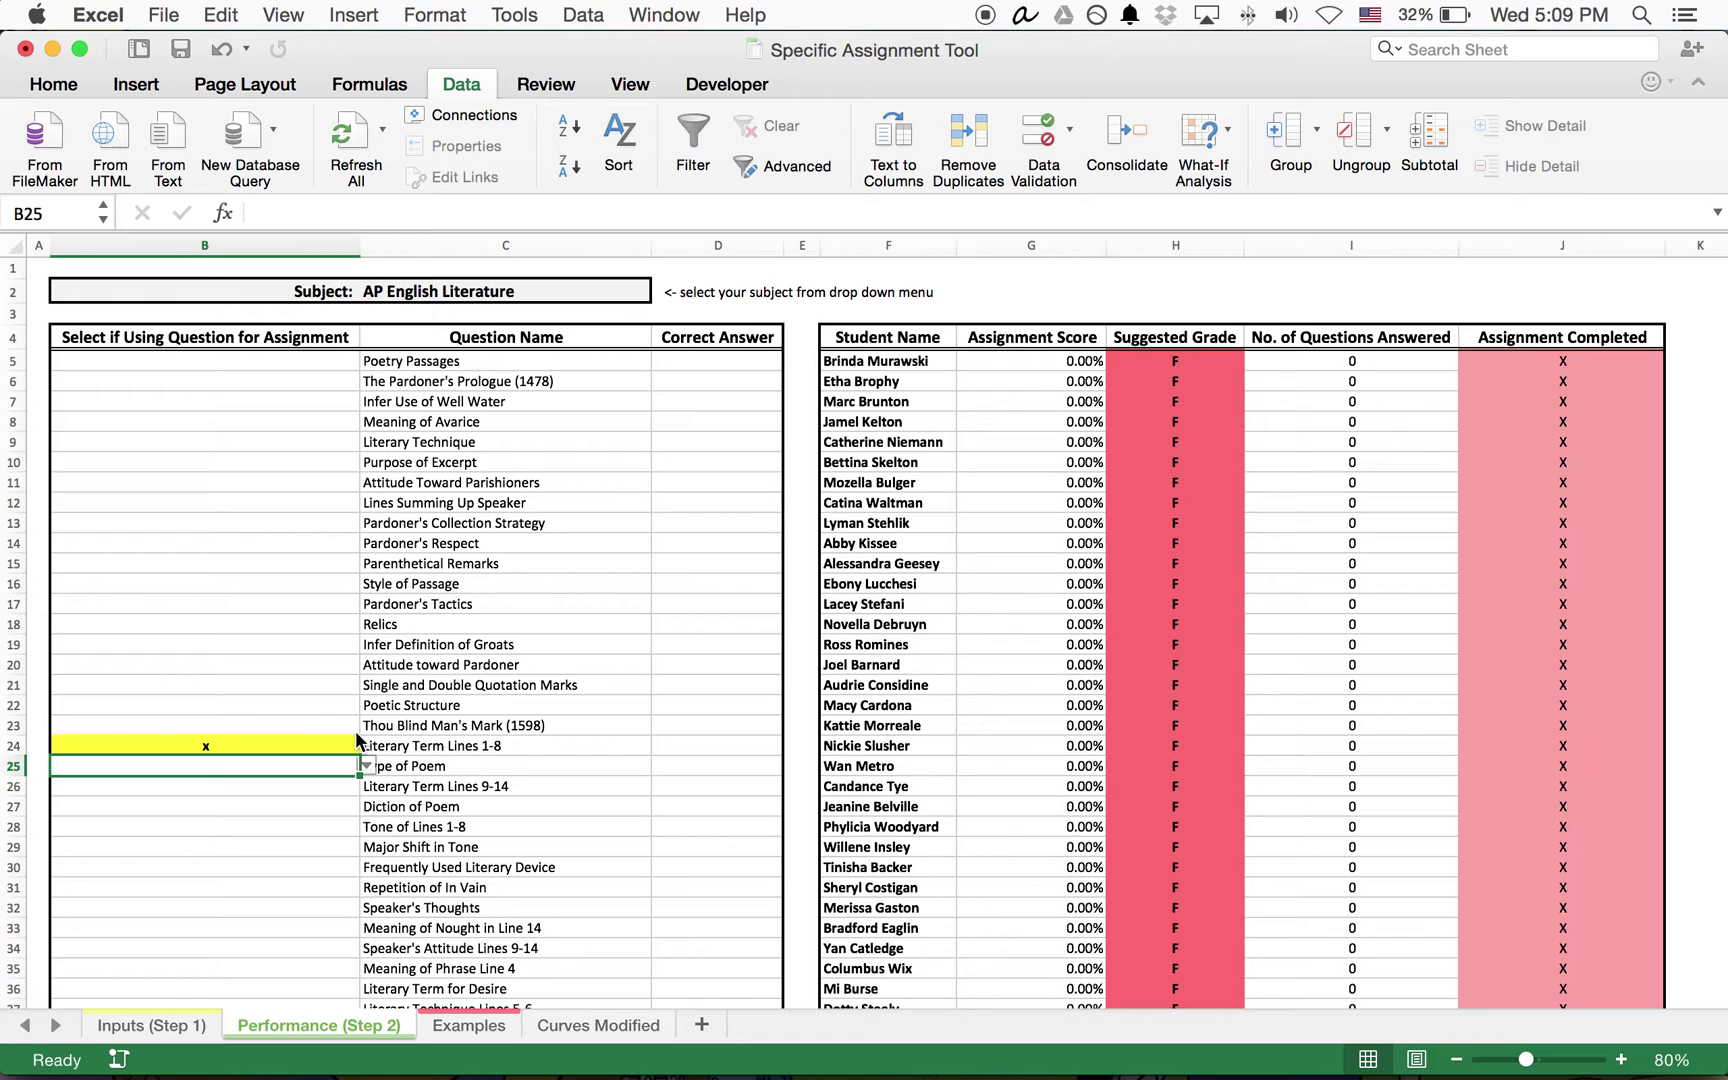
left_click(367, 766)
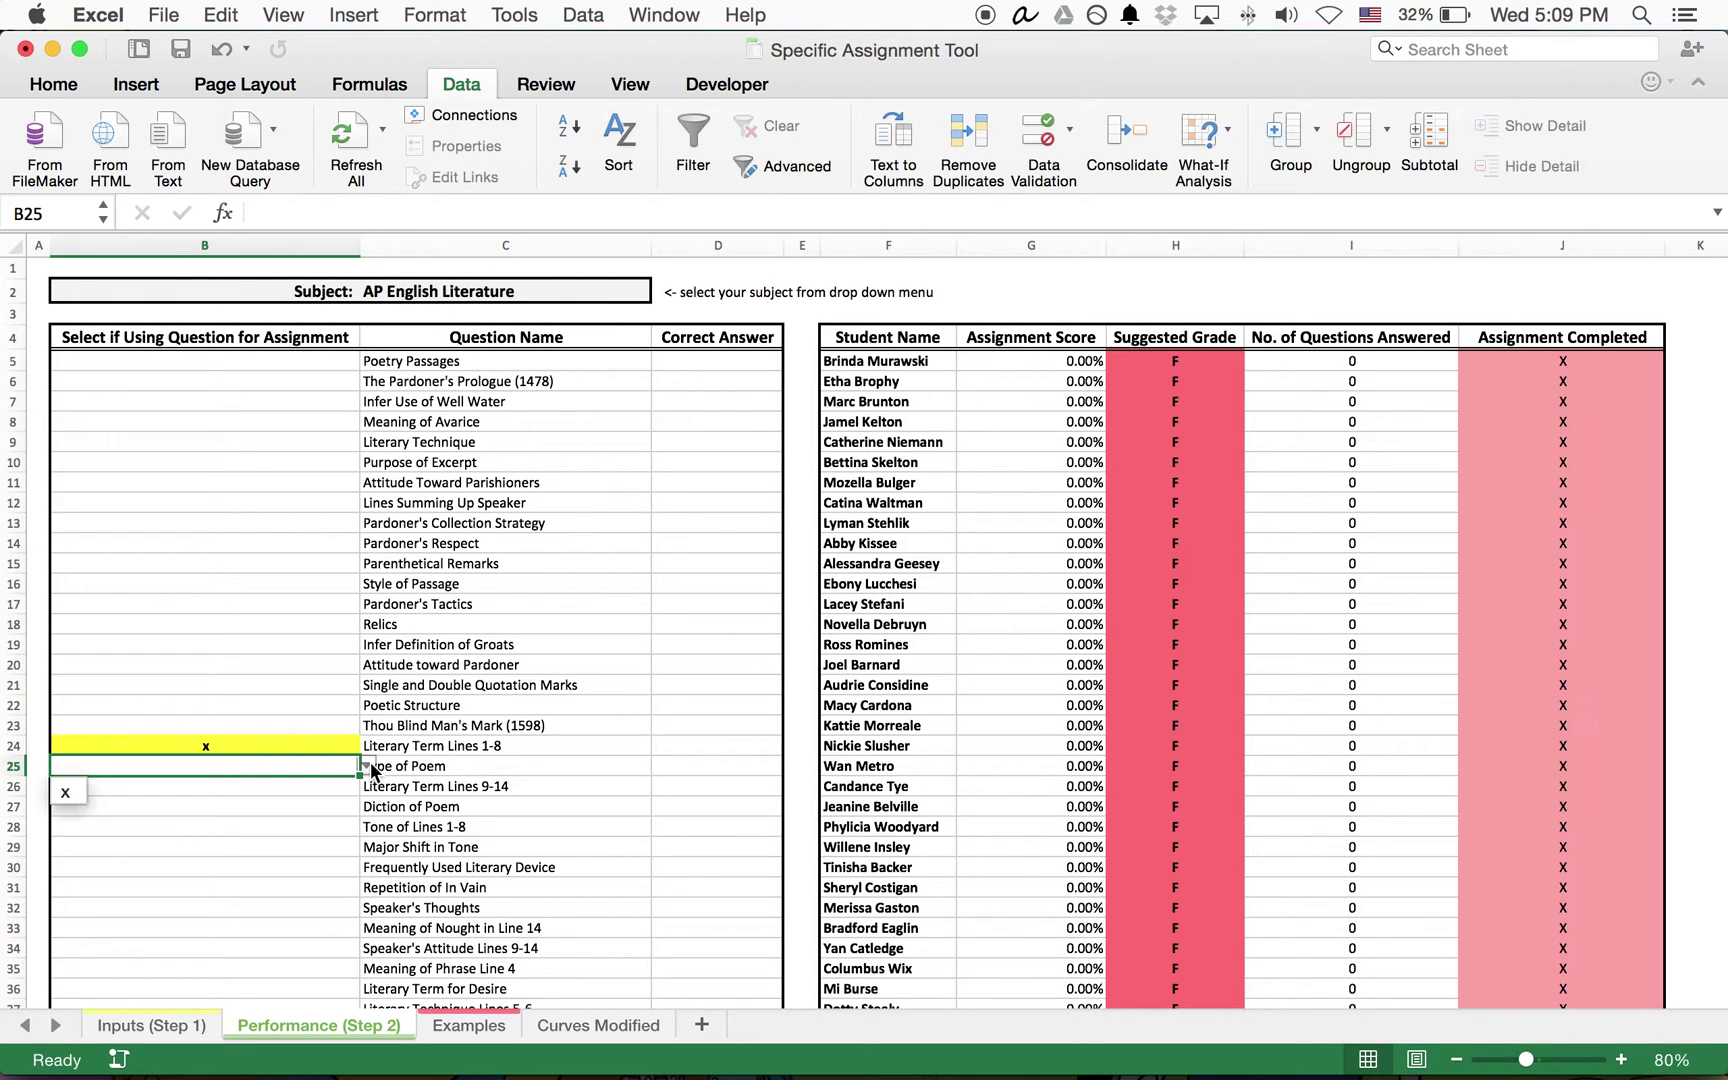
left_click(65, 792)
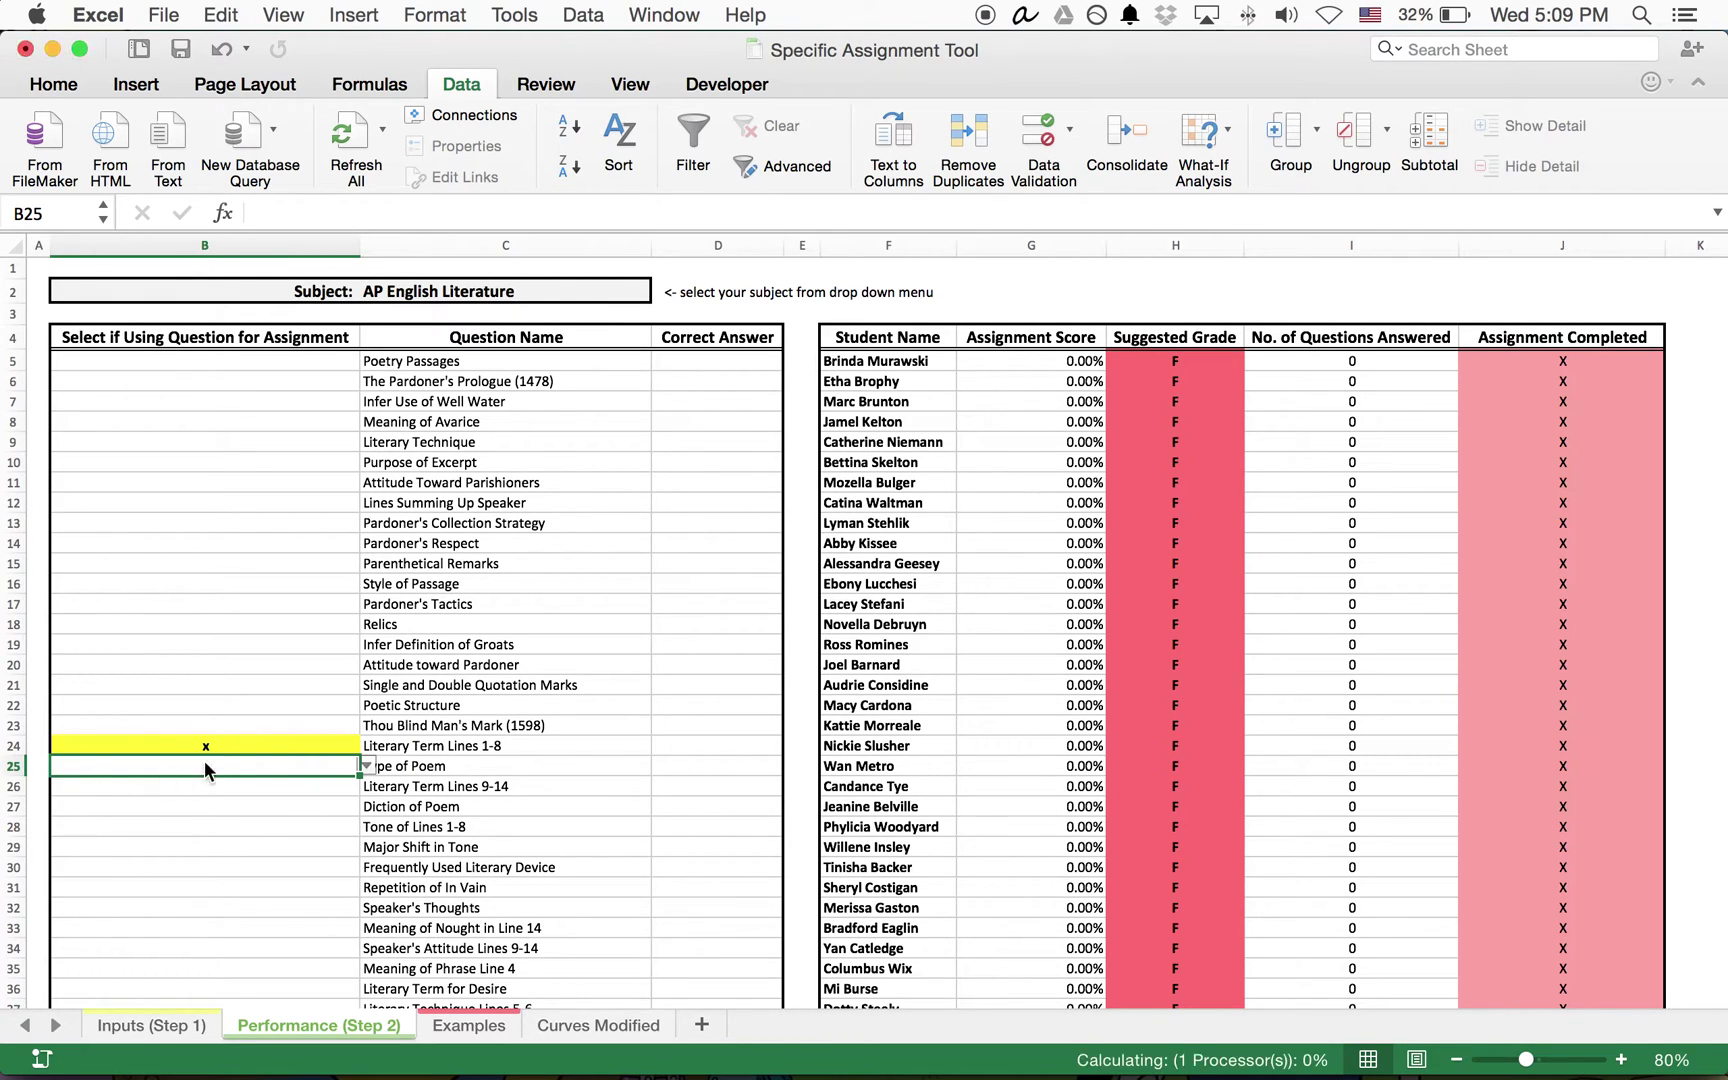
left_click(327, 790)
left_click(367, 786)
left_click(79, 811)
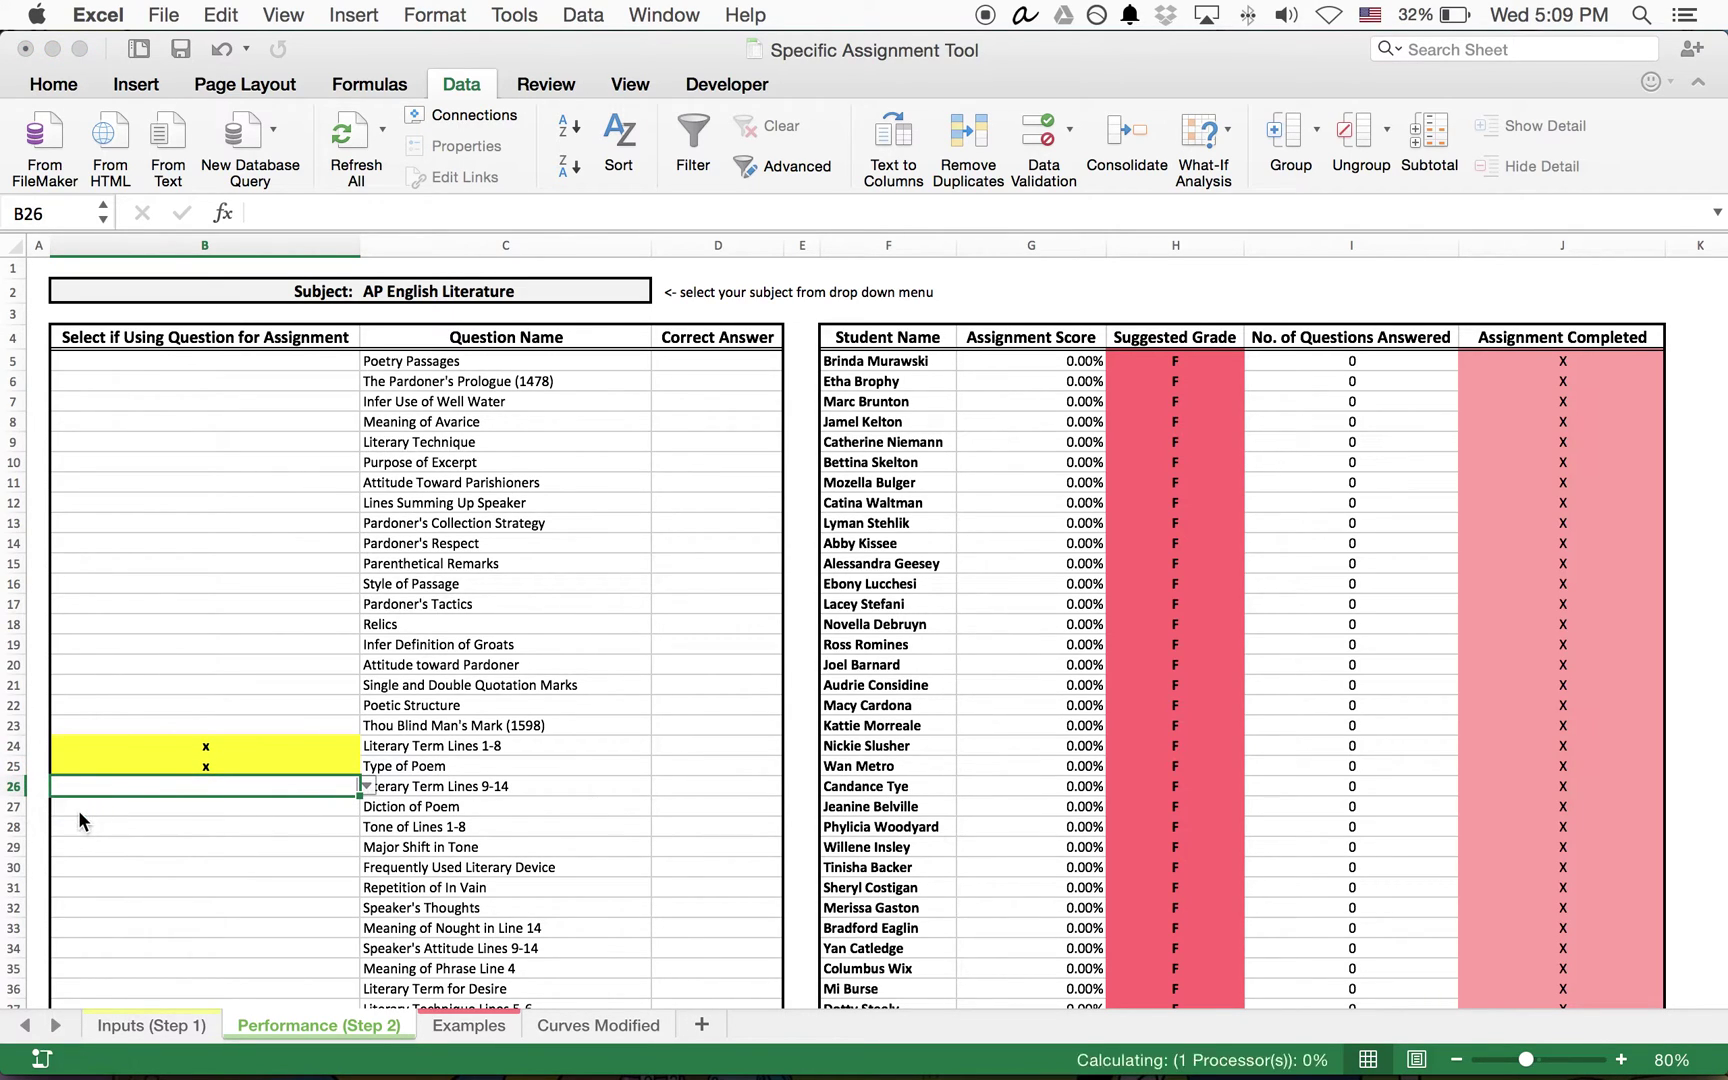
left_click(684, 742)
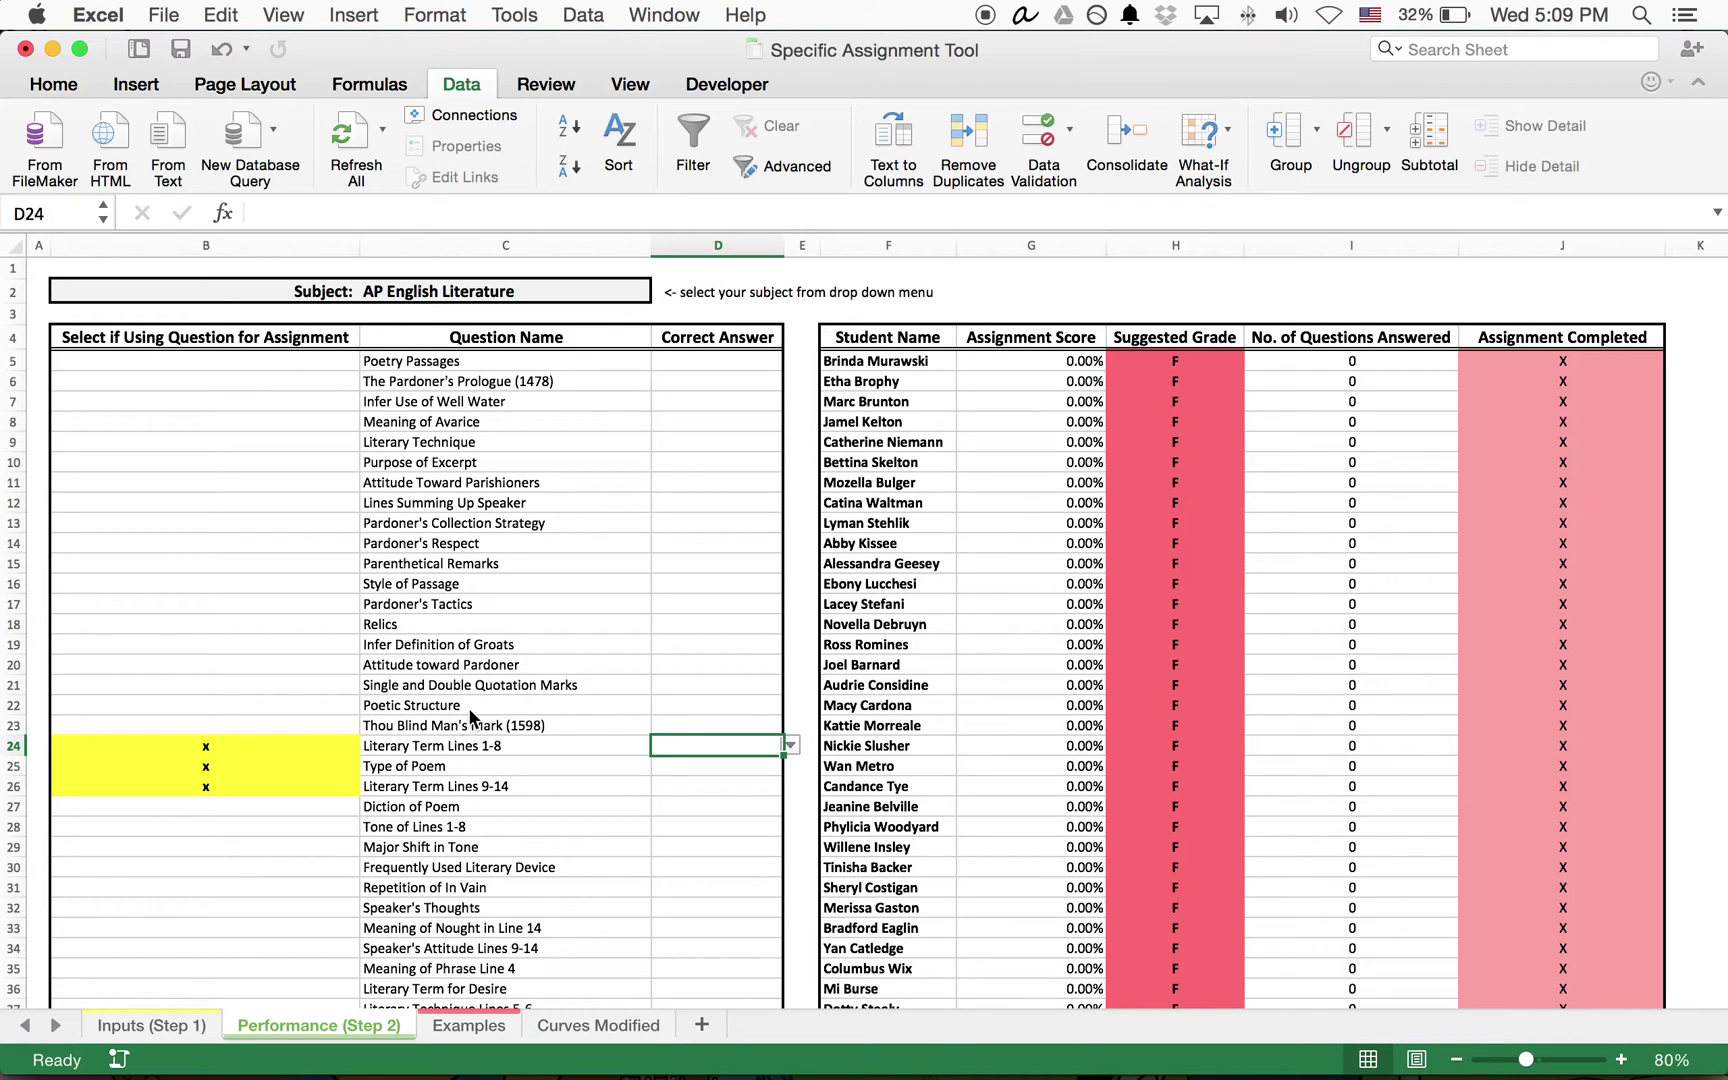
Enter correct answers A, E and B in cells D24, D25 and D26.
left_click(790, 745)
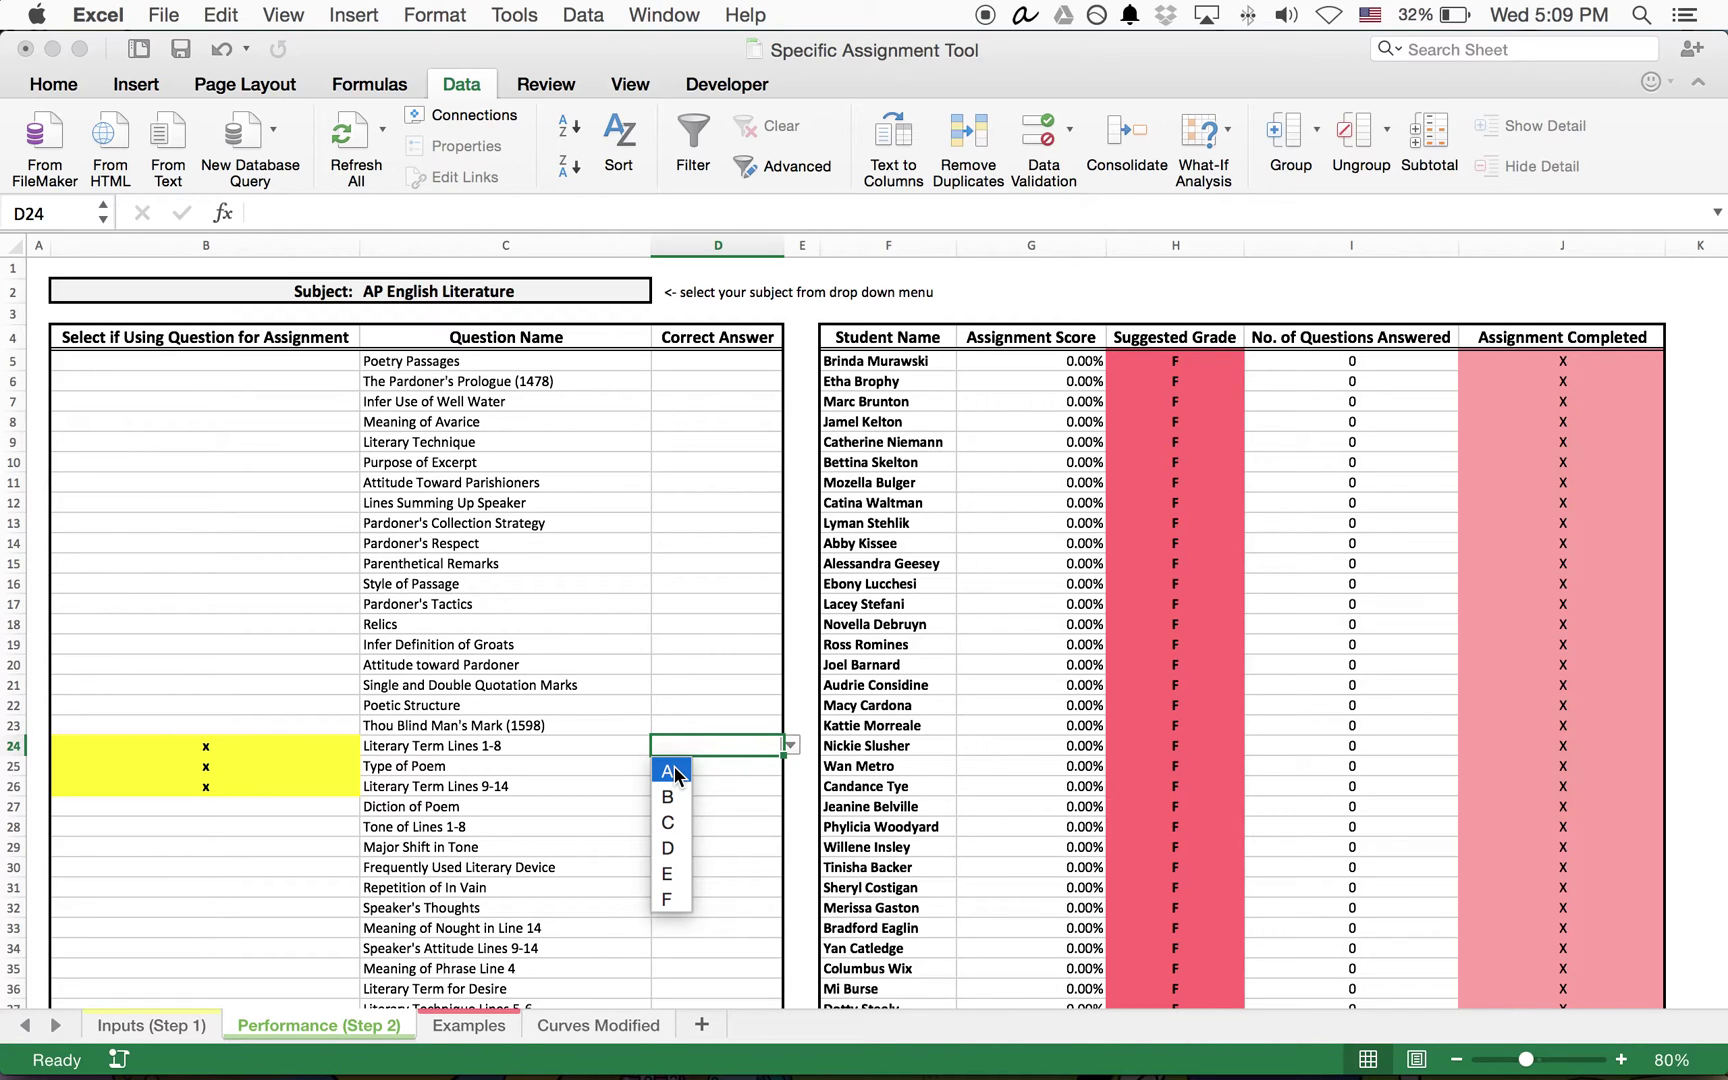
left_click(674, 768)
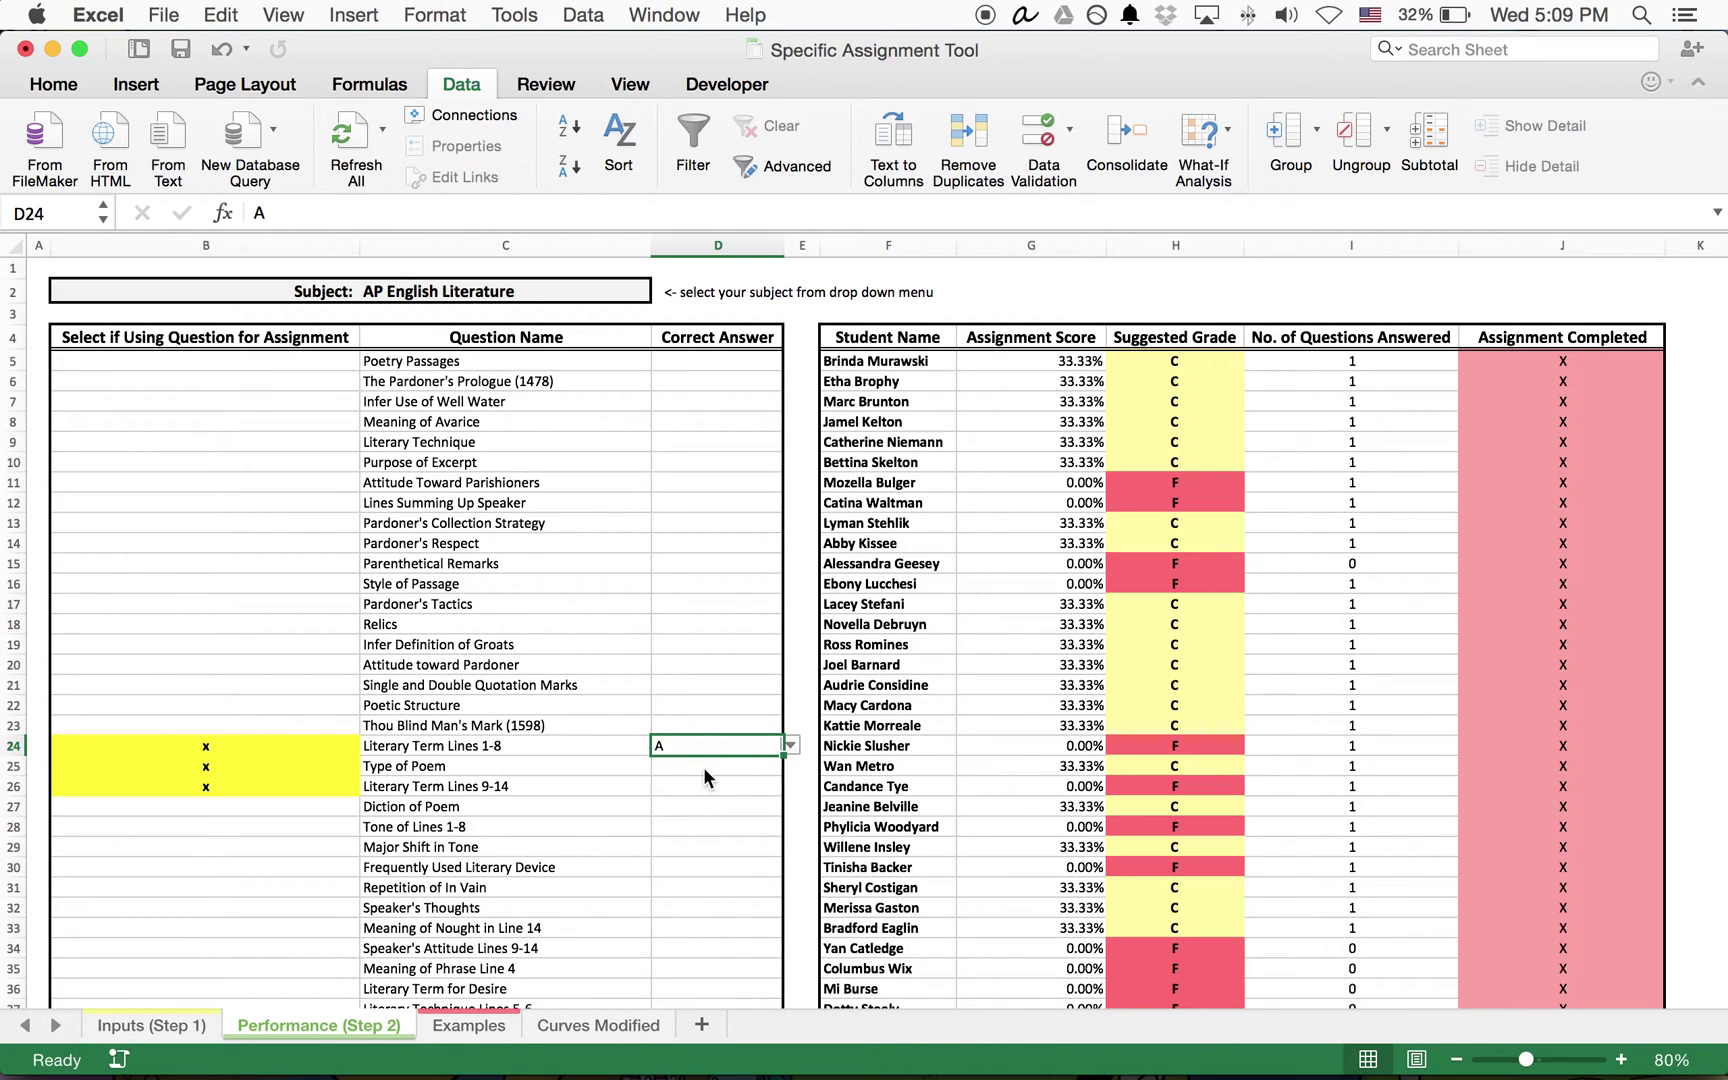
left_click(703, 767)
left_click(791, 765)
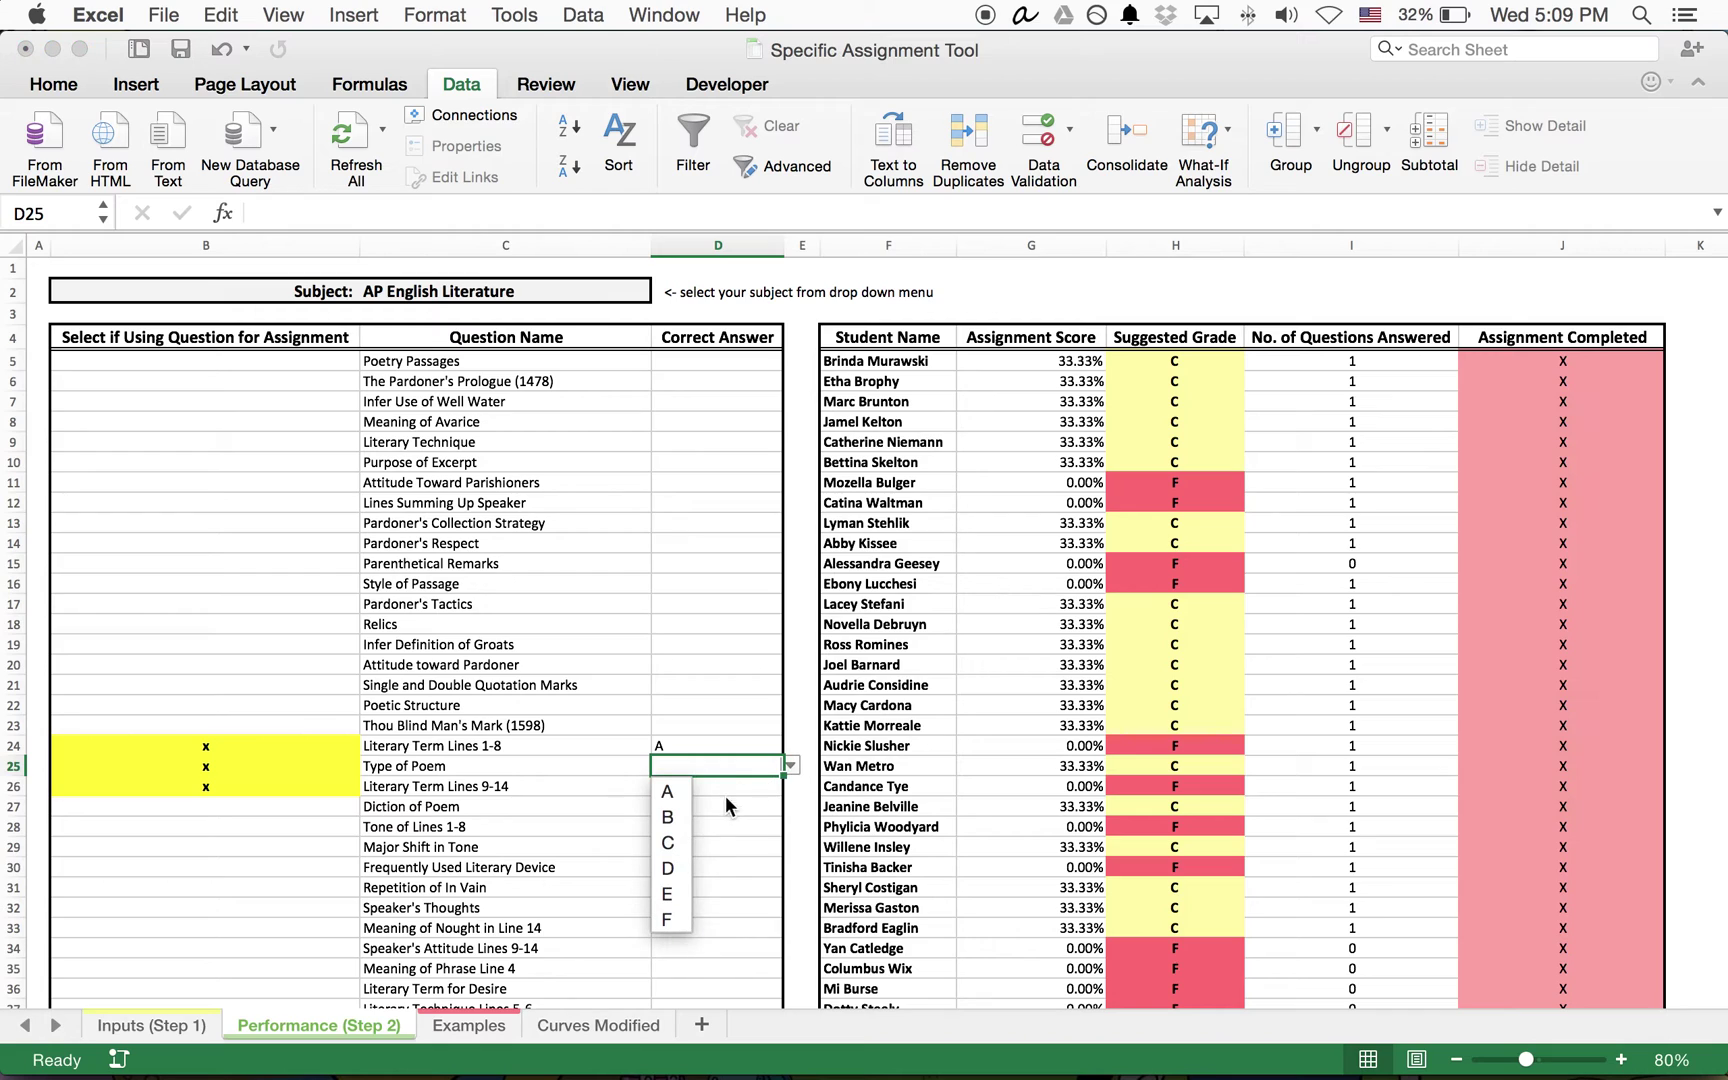
left_click(675, 892)
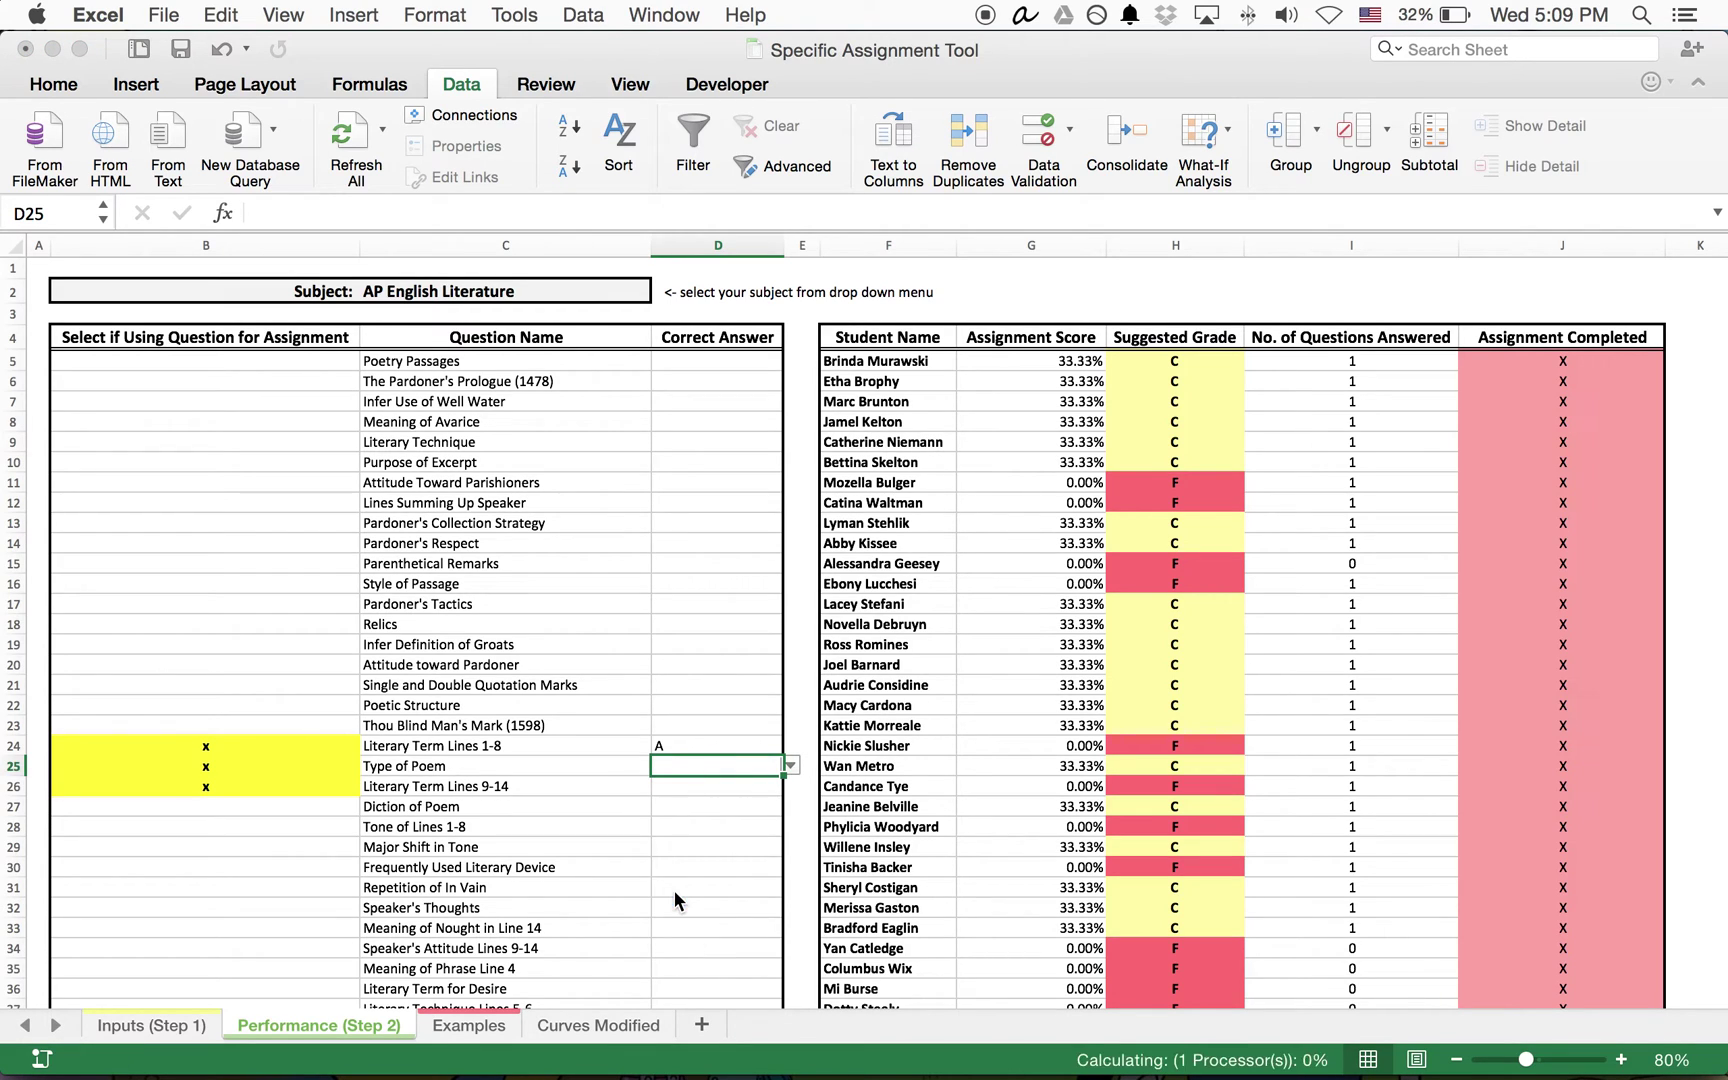
left_click(693, 784)
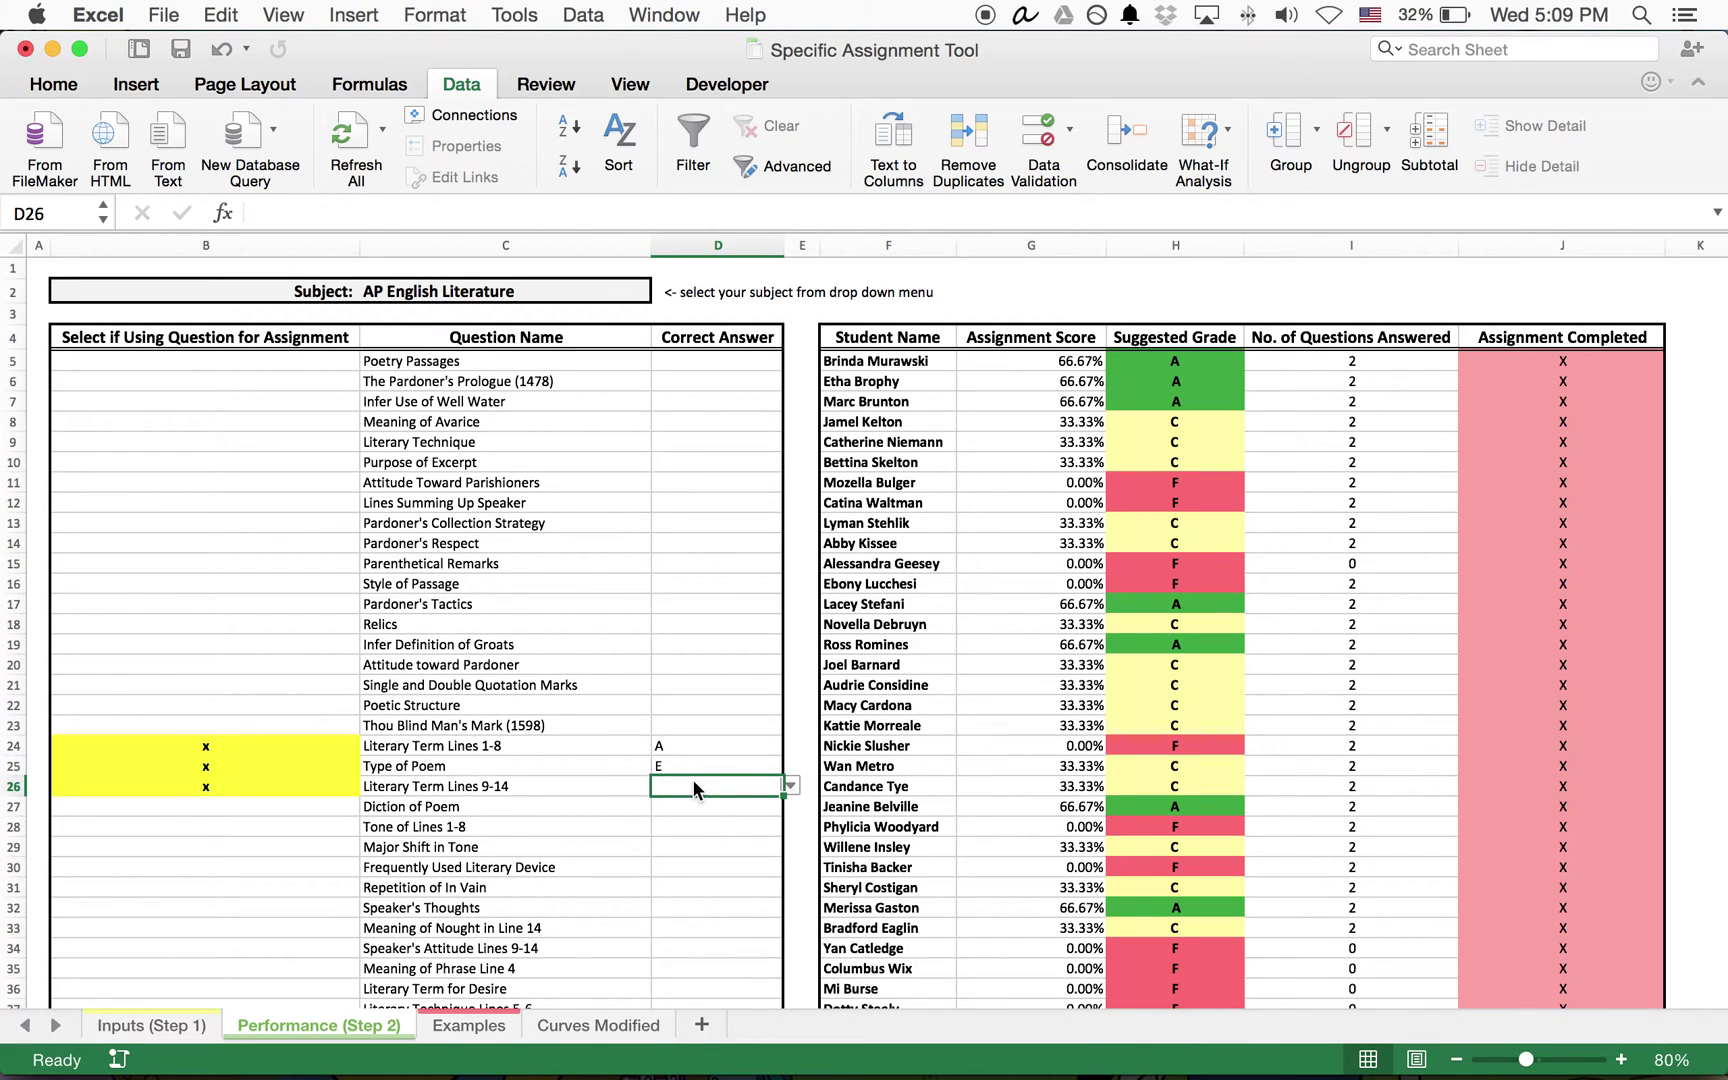
type("B")
key("Return")
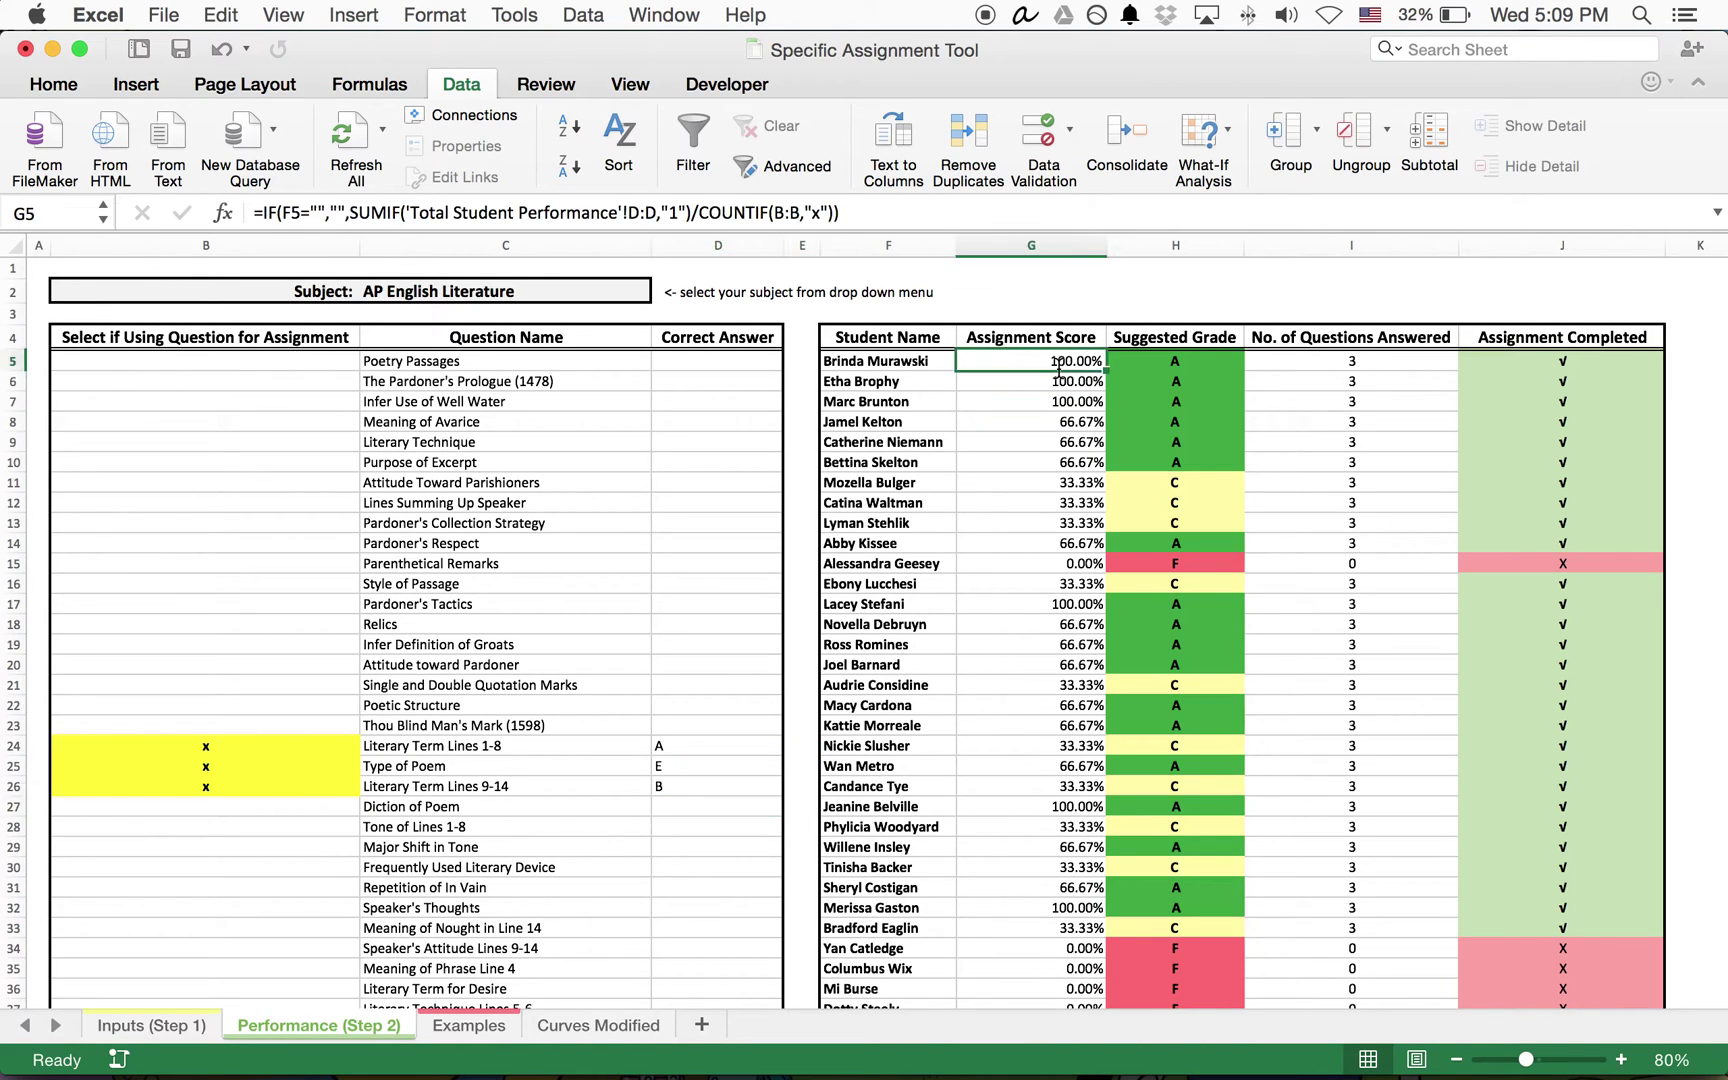
left_click(1142, 370)
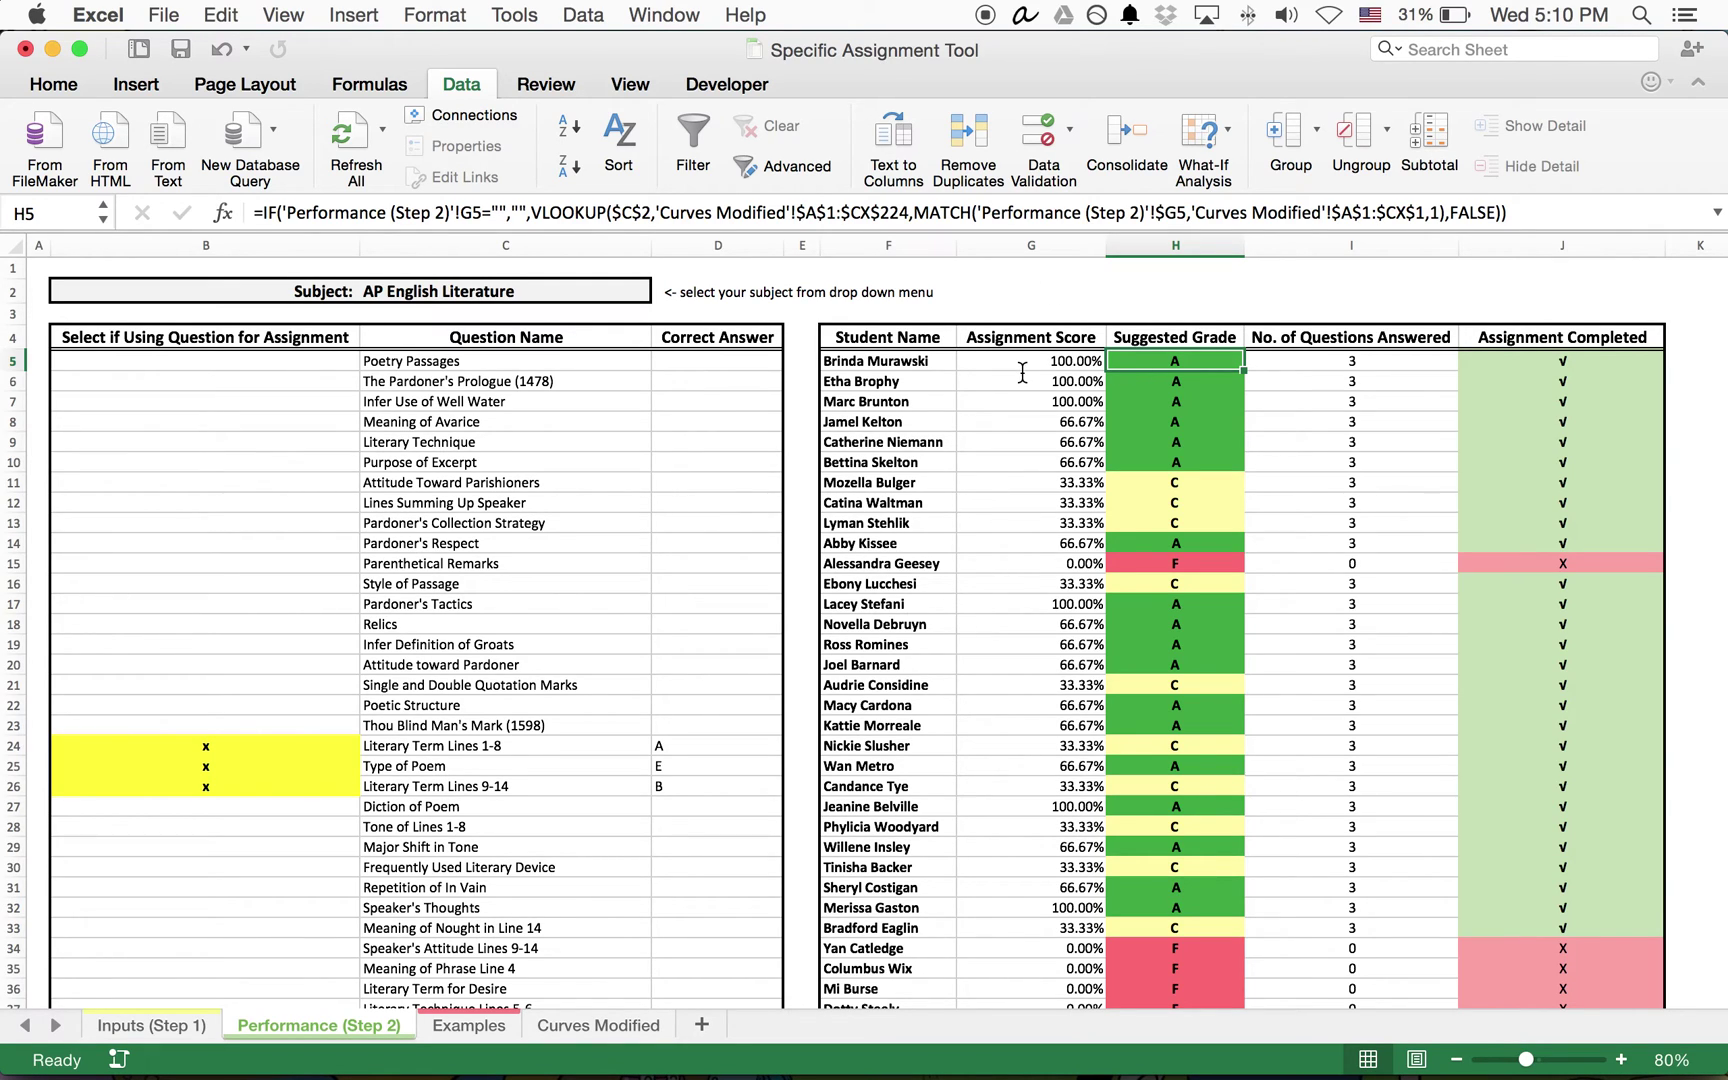
left_click(1063, 379)
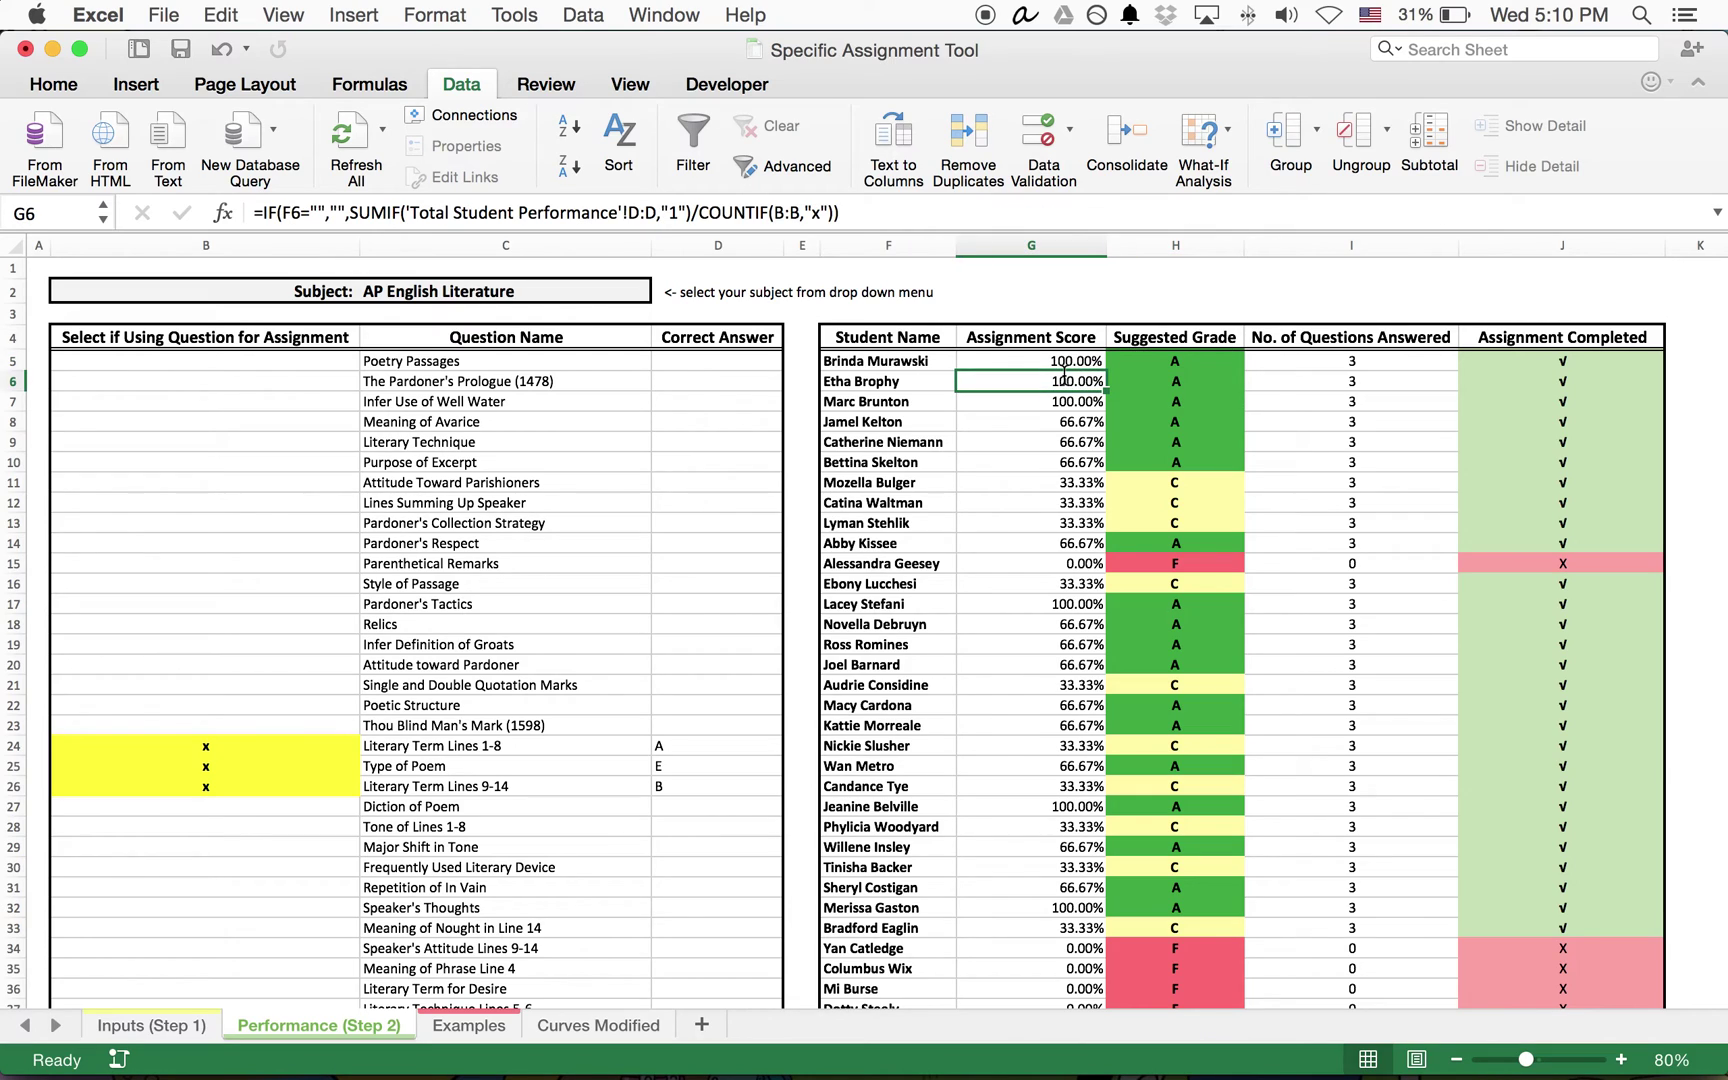
left_click(1158, 384)
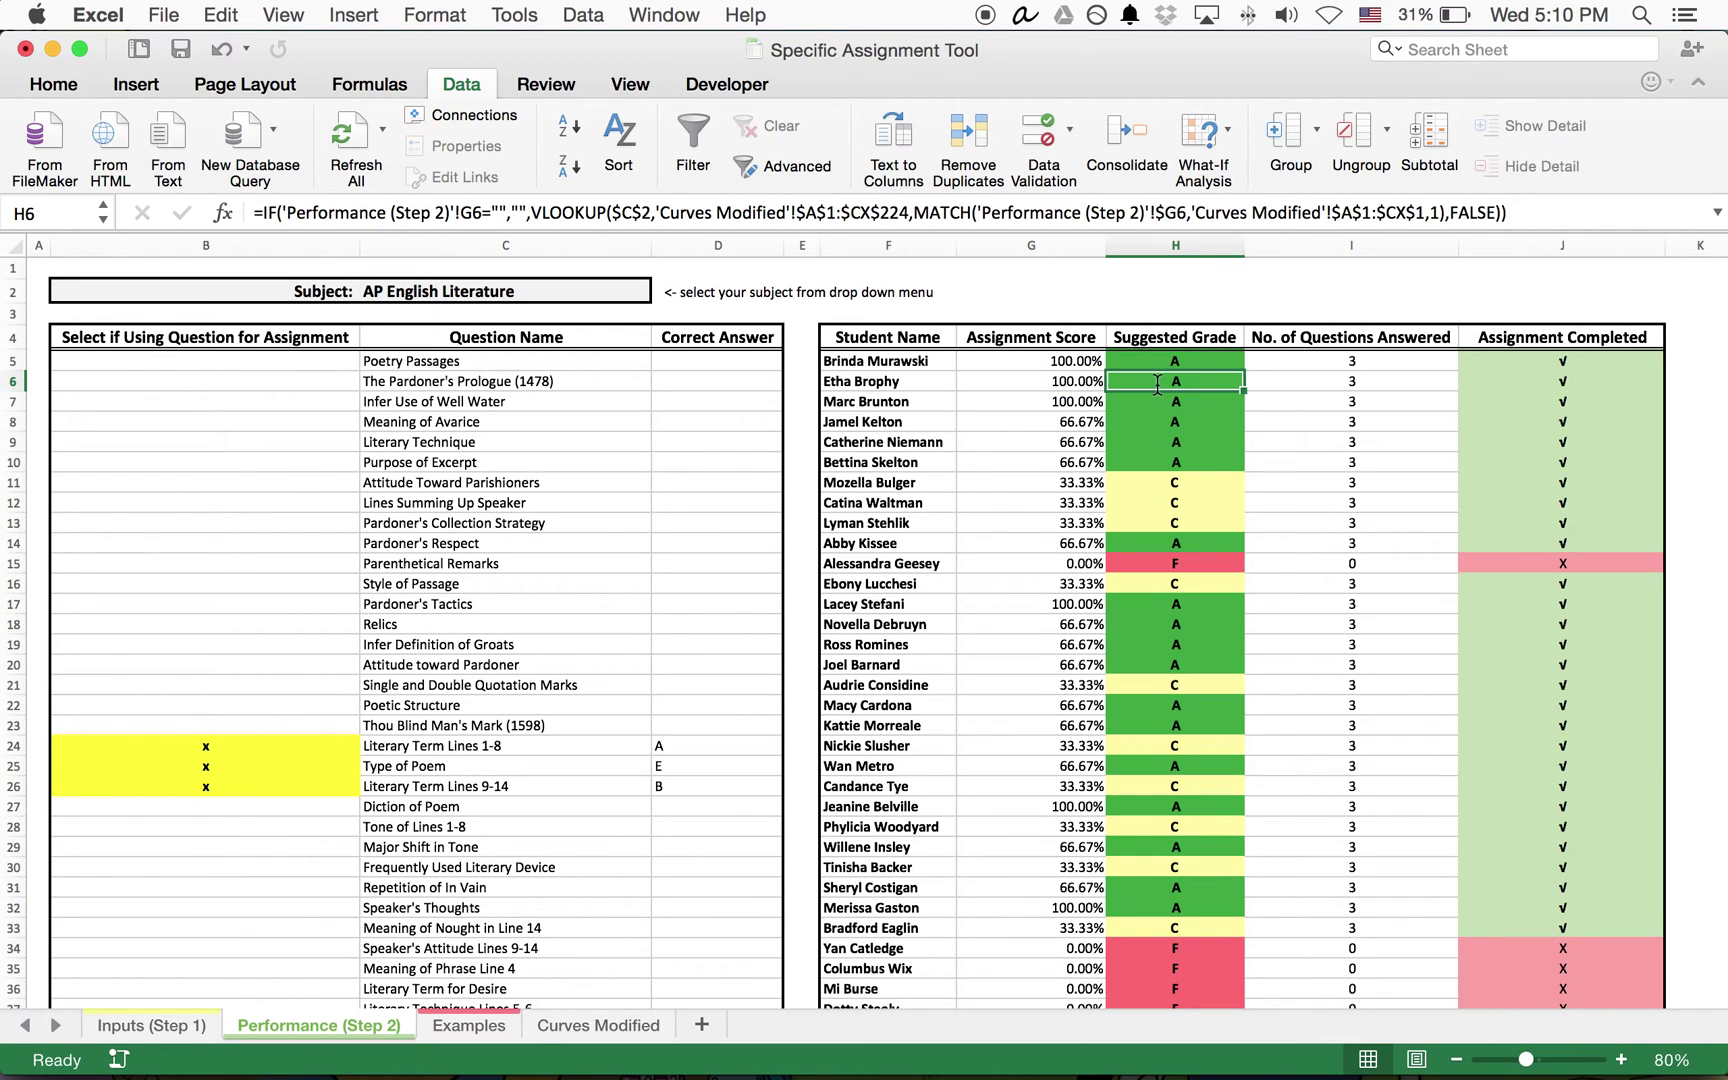
left_click(1087, 421)
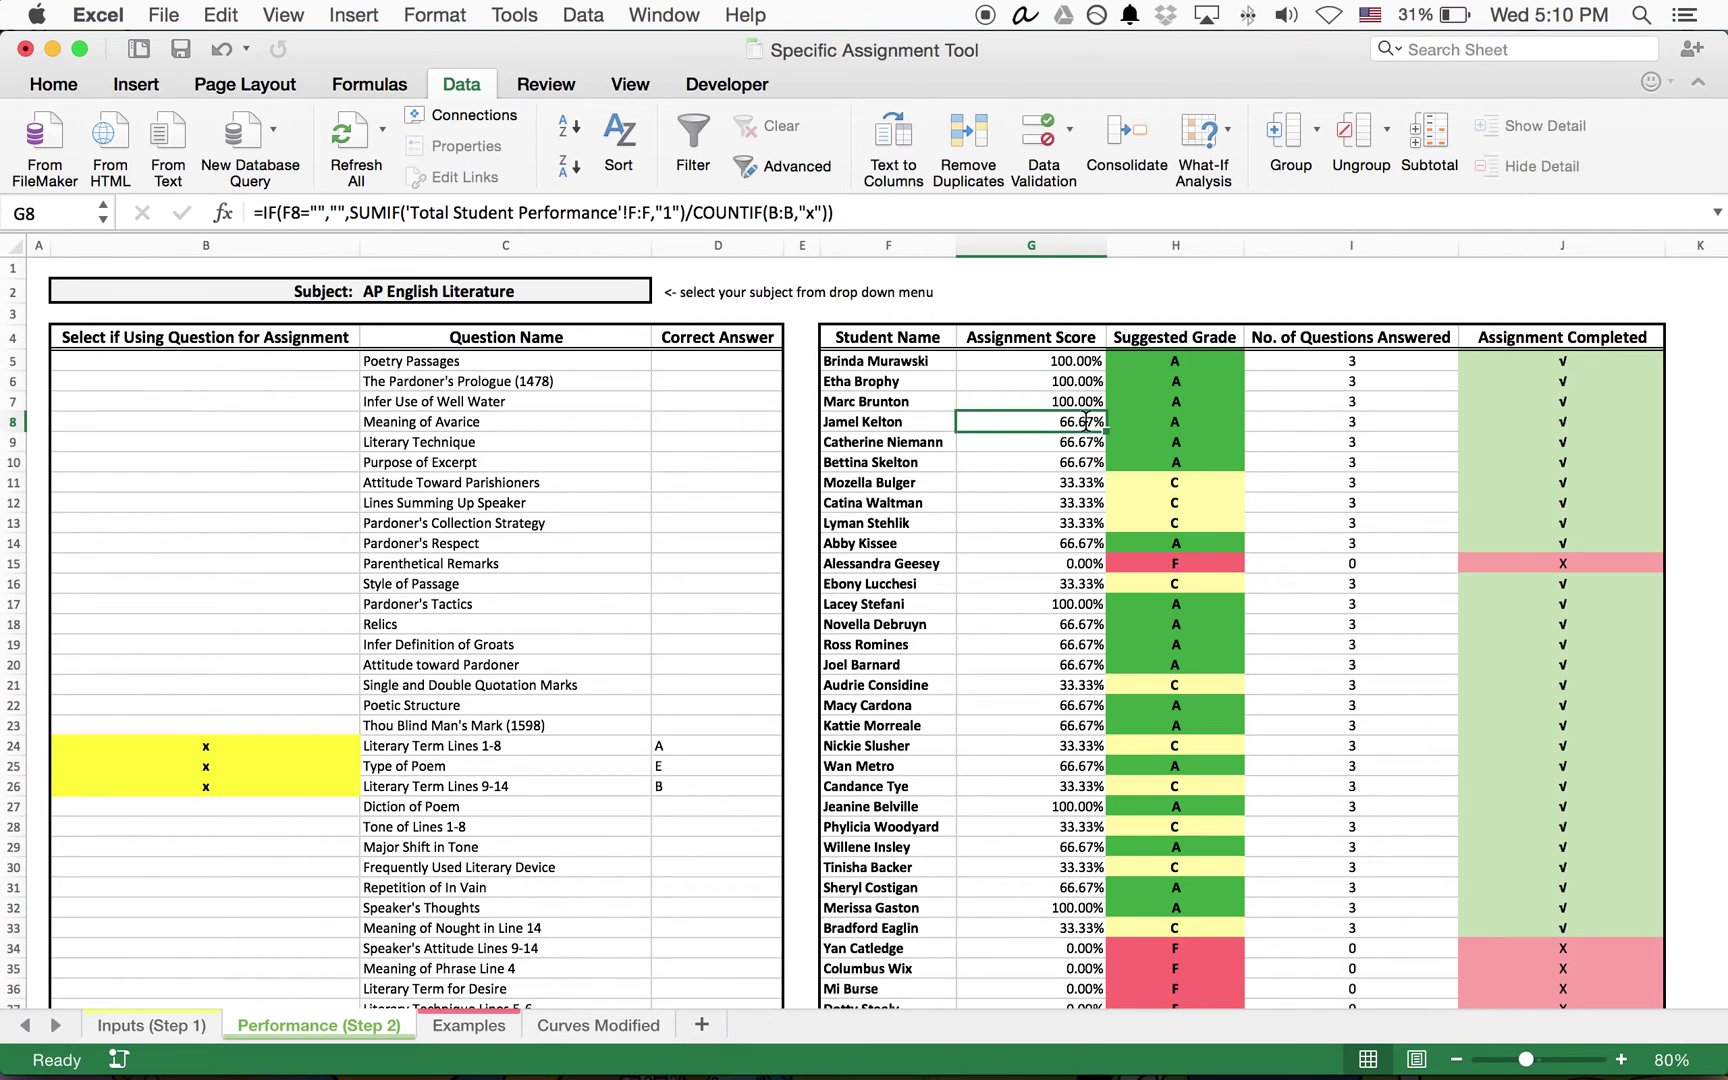
left_click(1158, 423)
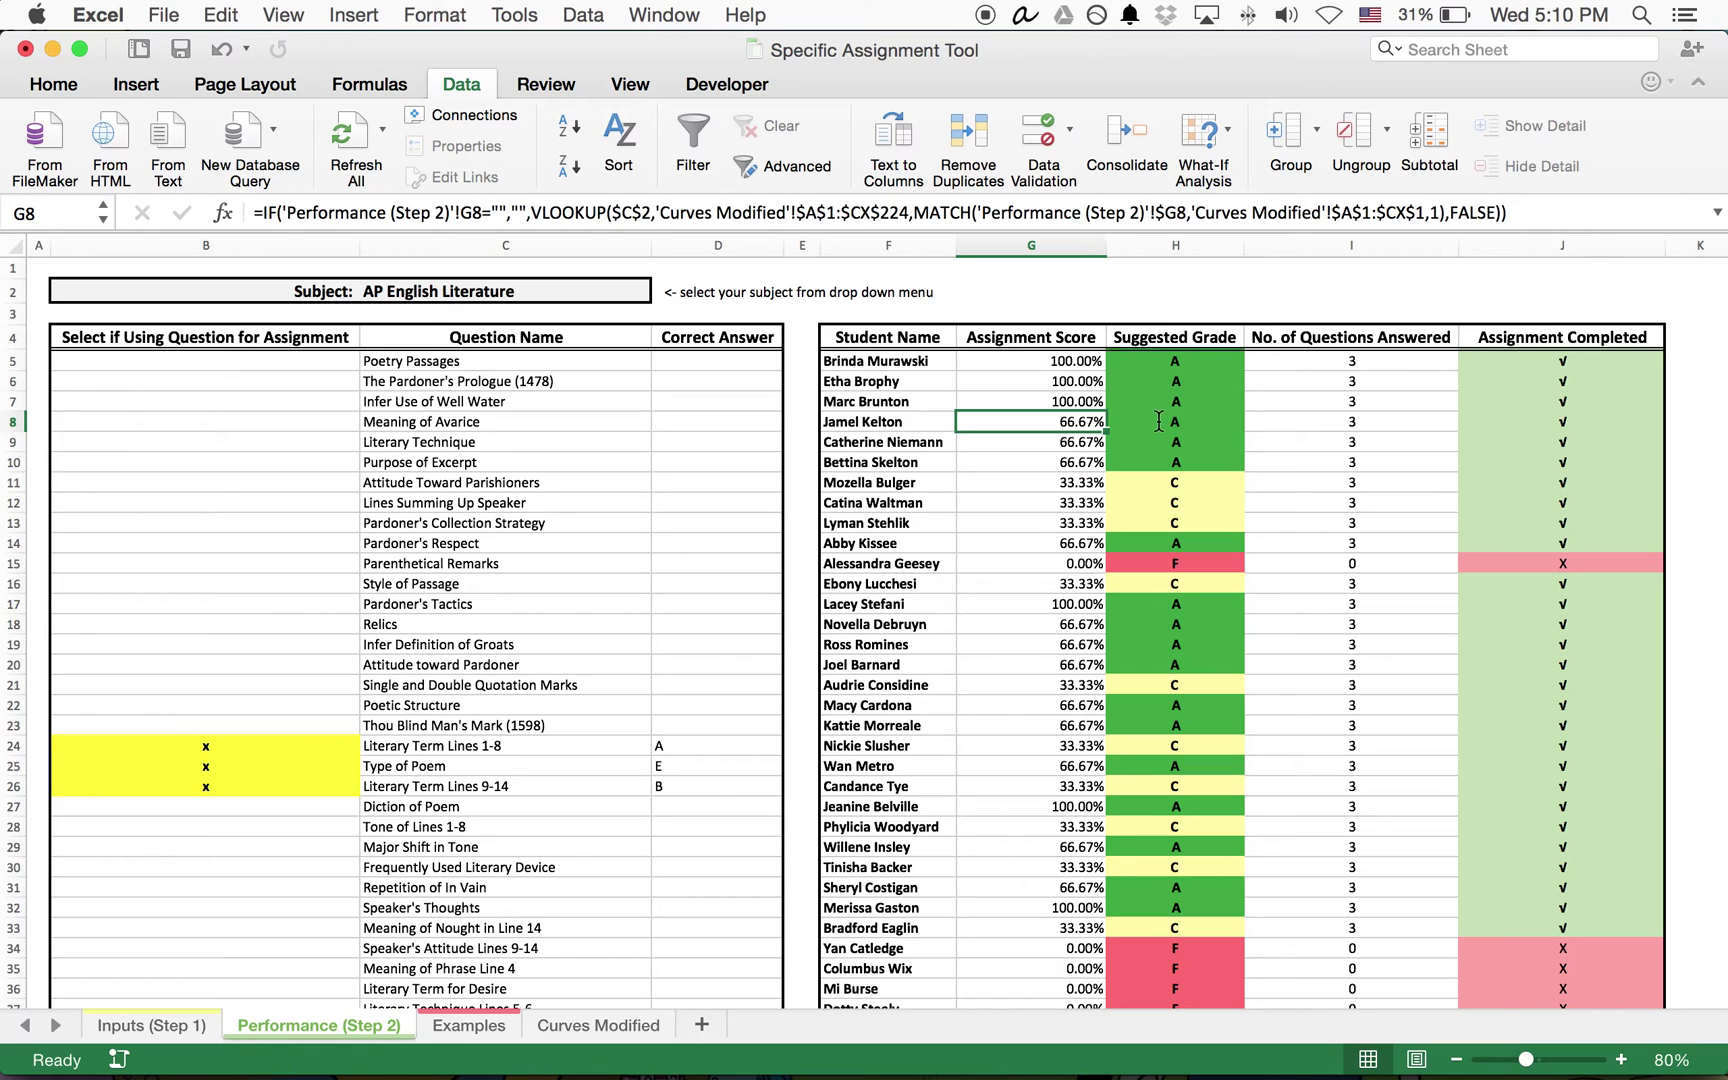
left_click(1330, 428)
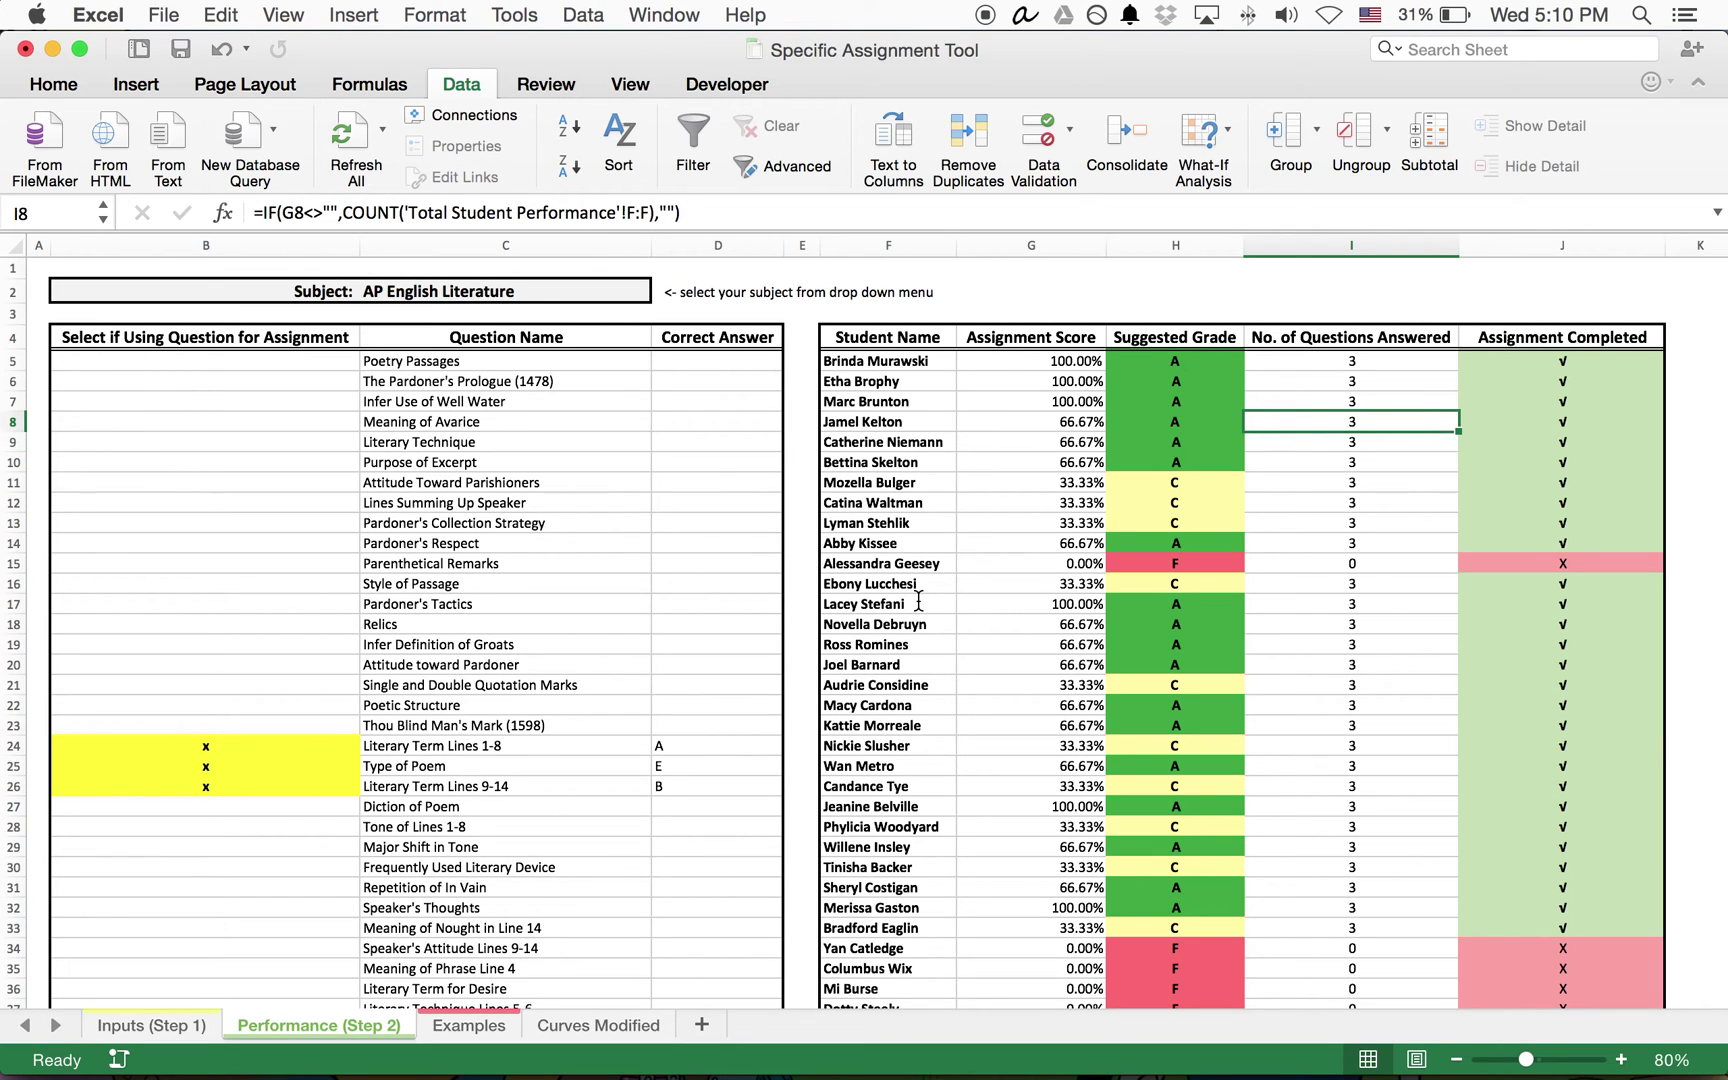
left_click(1535, 420)
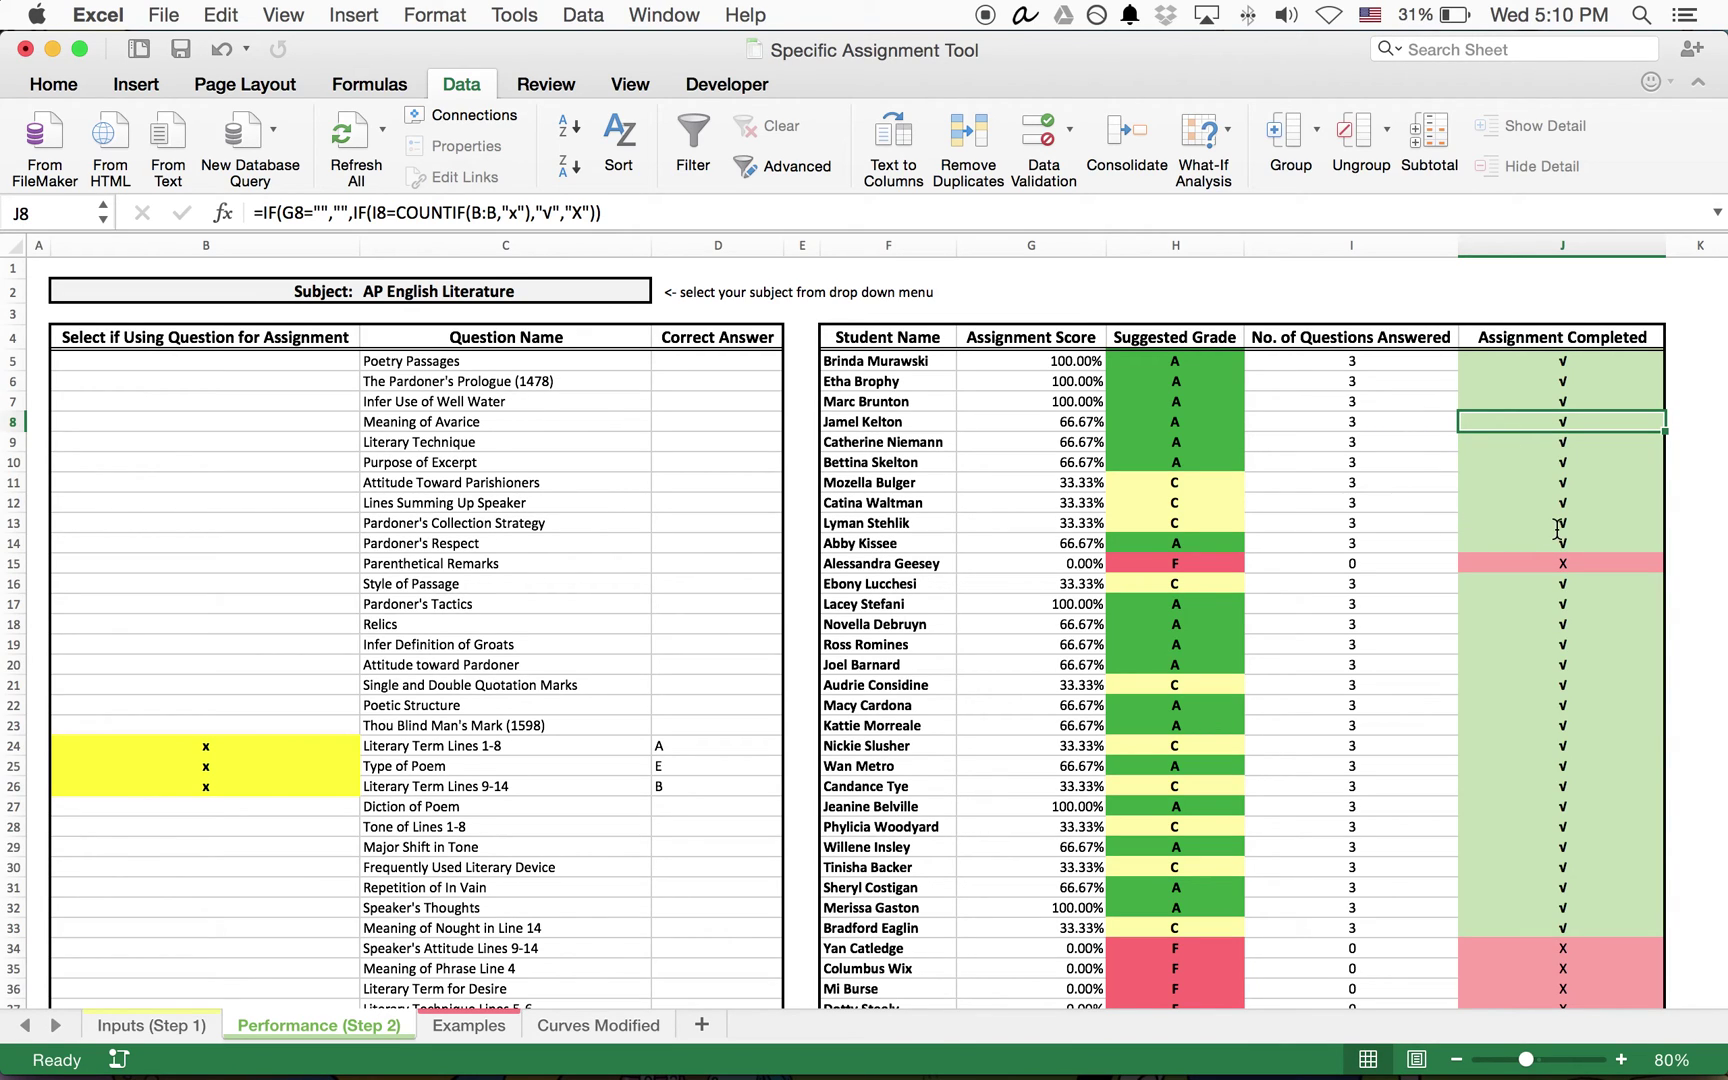
left_click(1535, 562)
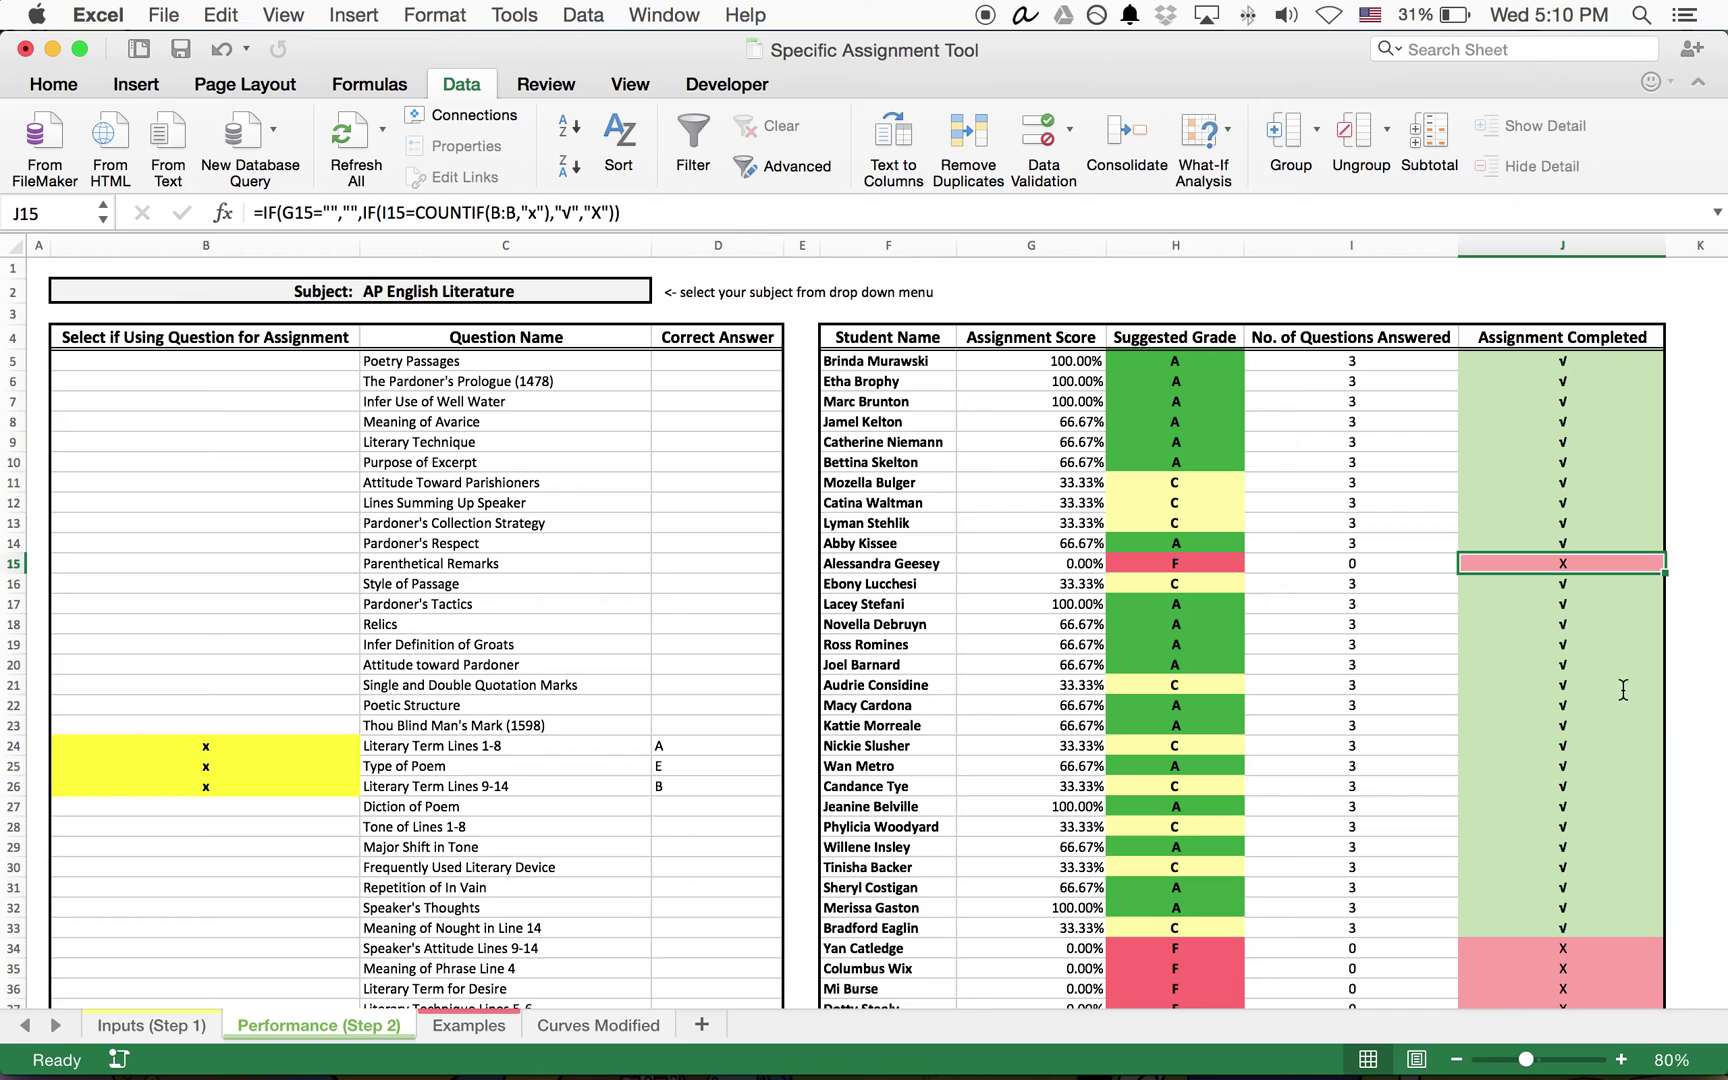
left_click(1566, 965)
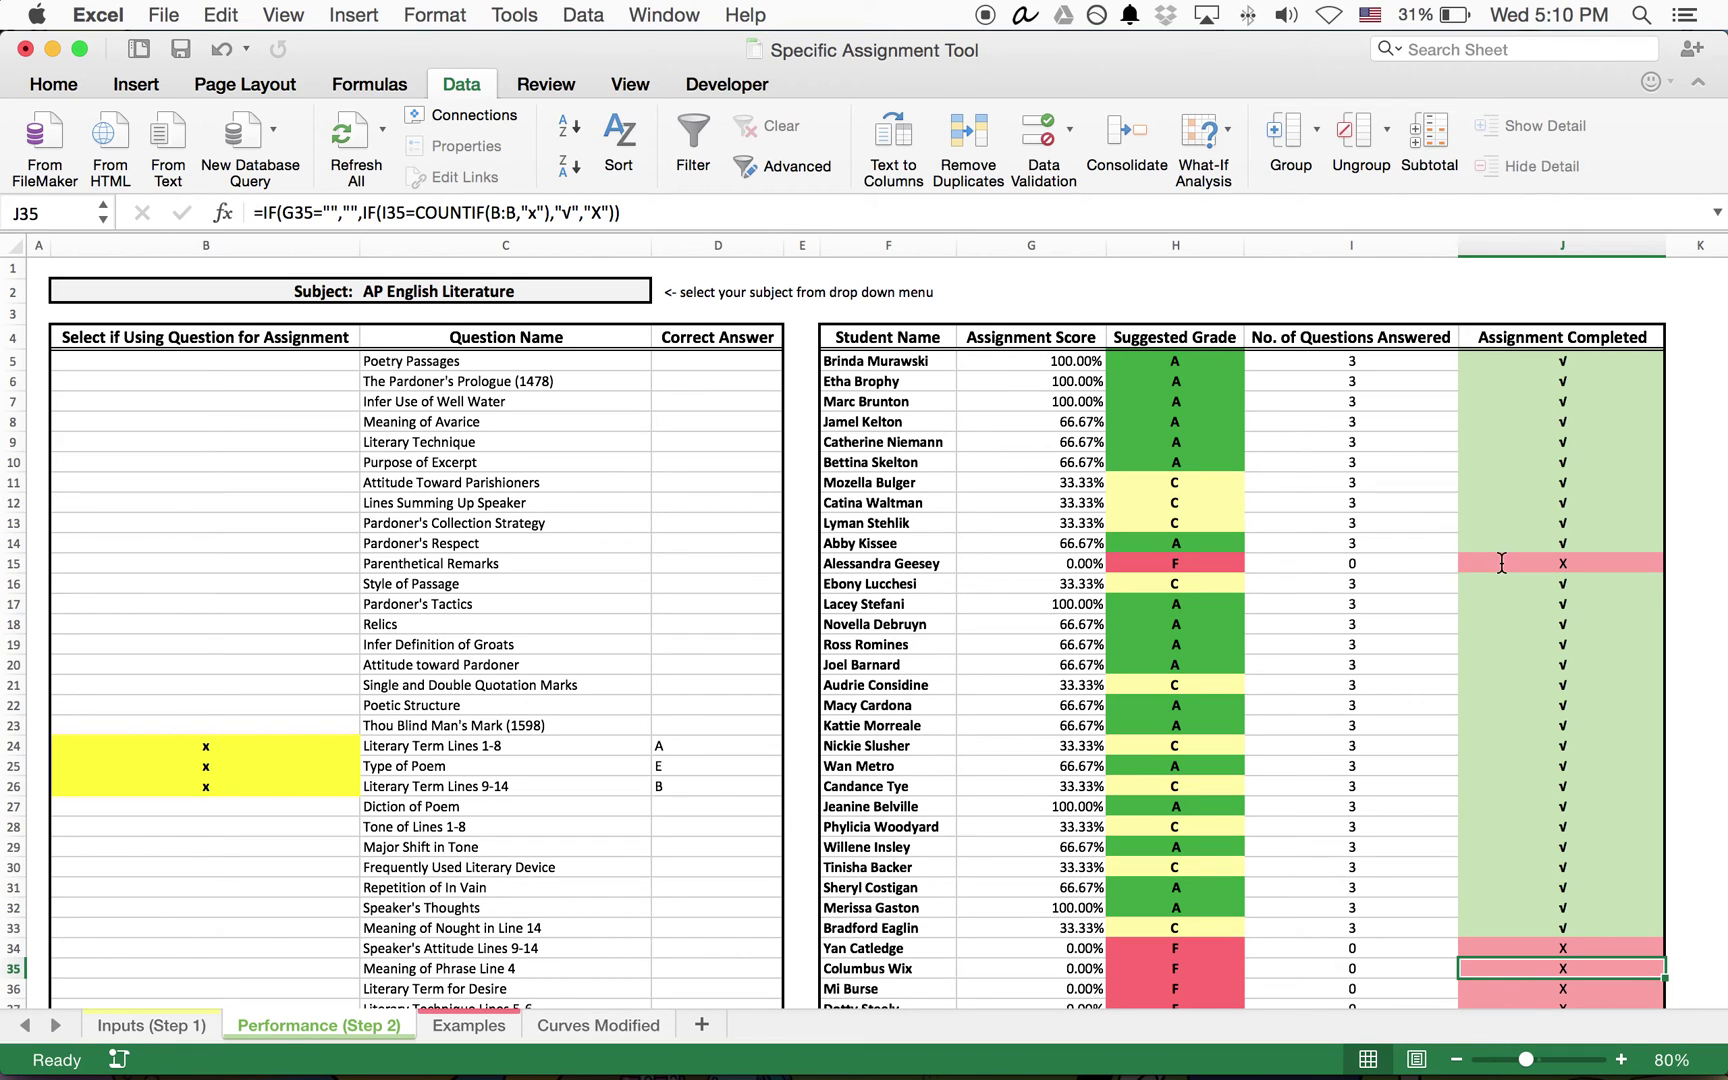
left_click(1501, 563)
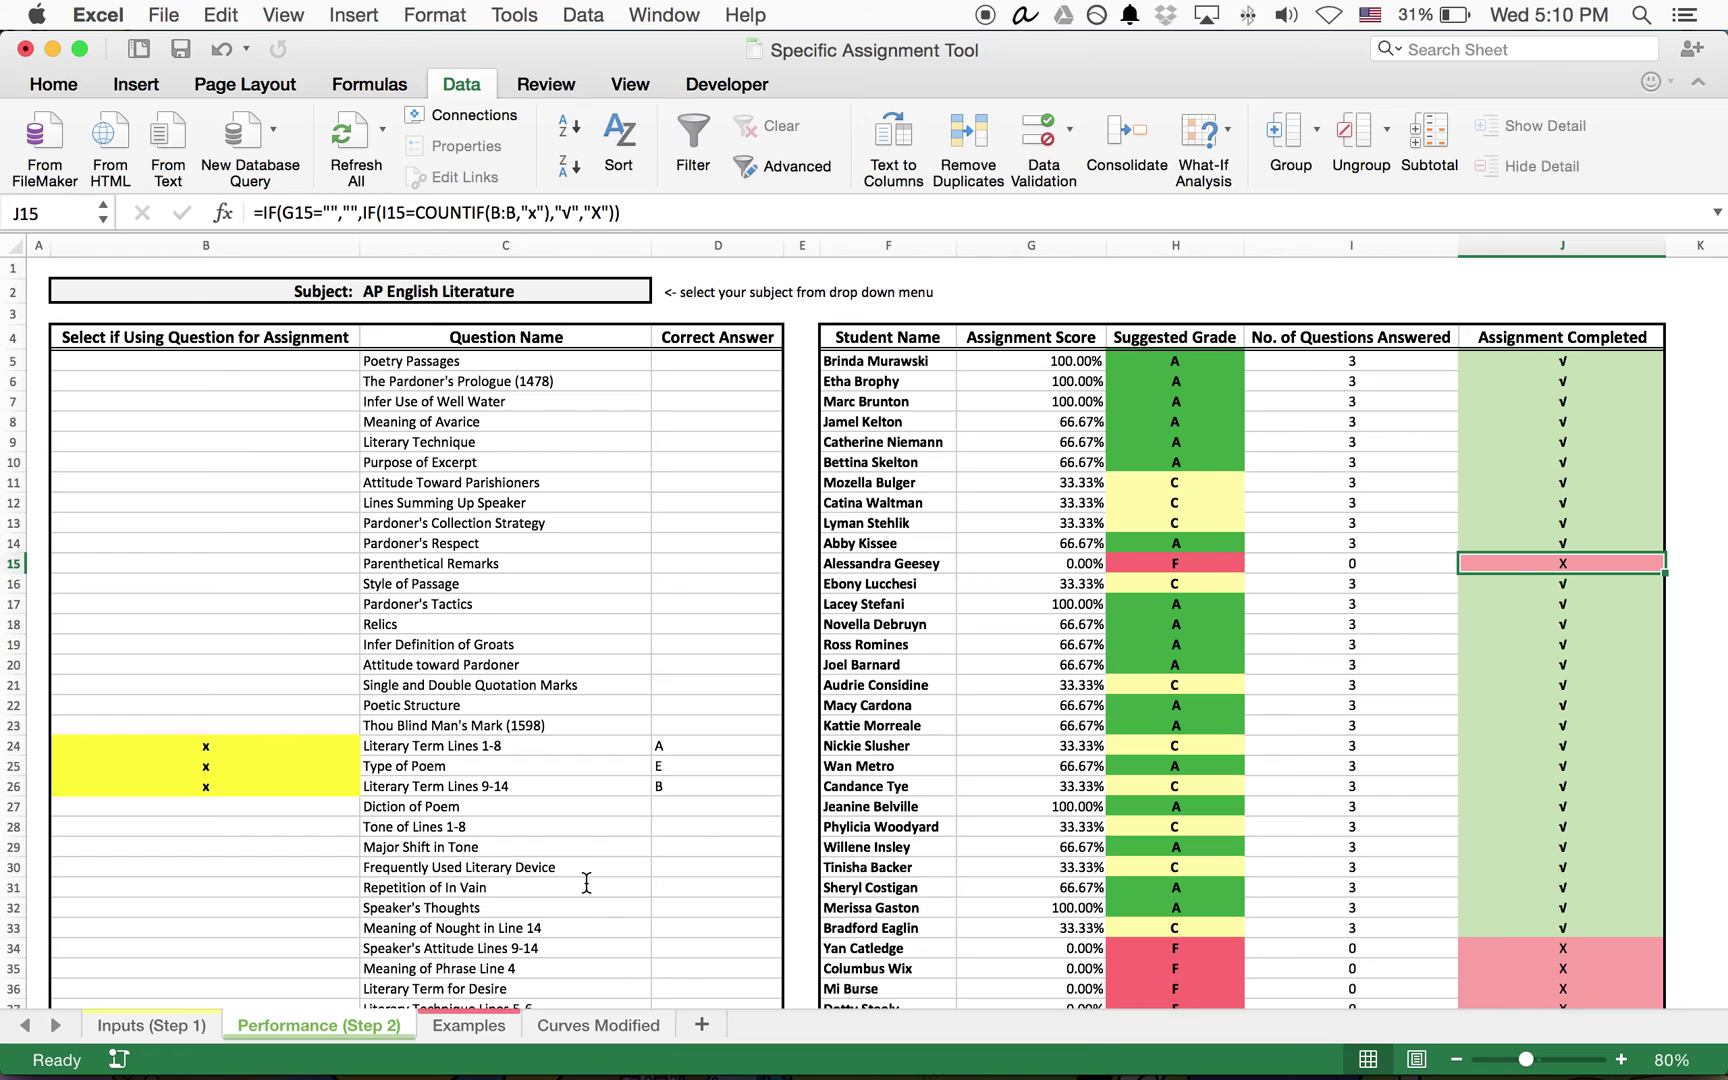
Scroll the Examples sheet to view the sample Assignment Student Performance picture.
left_click(480, 1035)
left_click(492, 870)
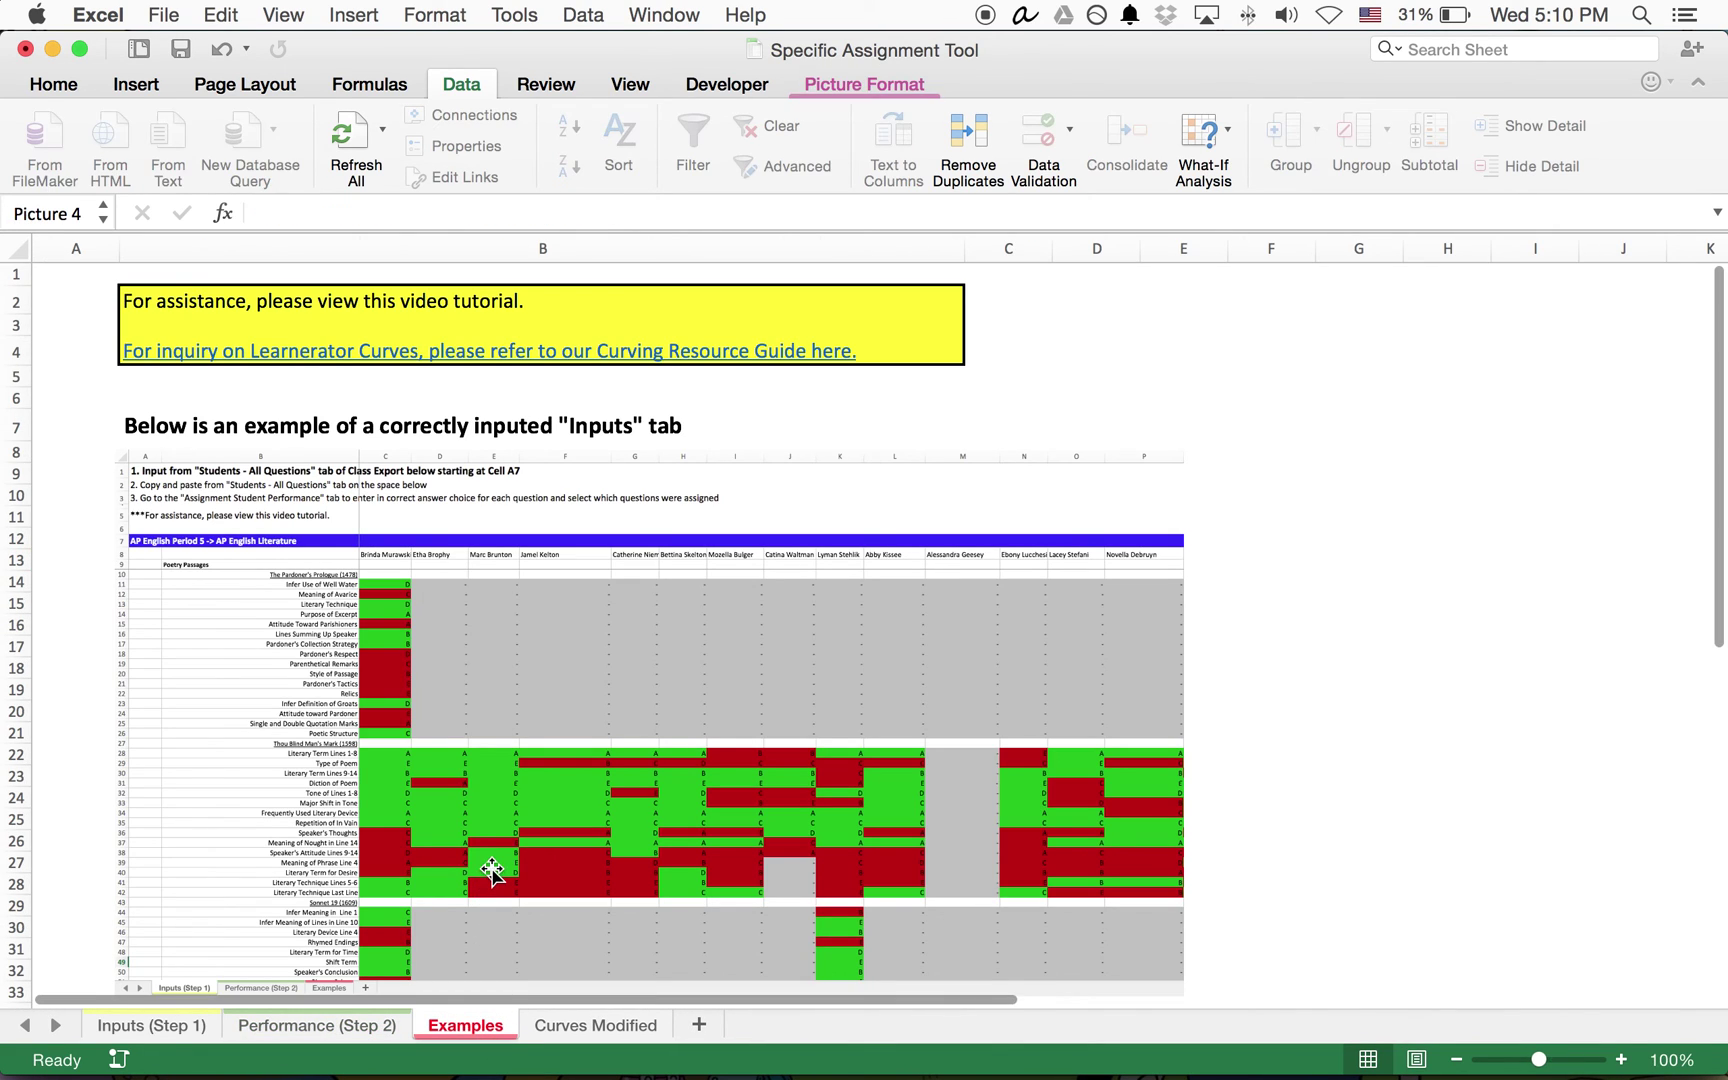
scroll(513, 756, "down", 3)
scroll(440, 586, "up", 3)
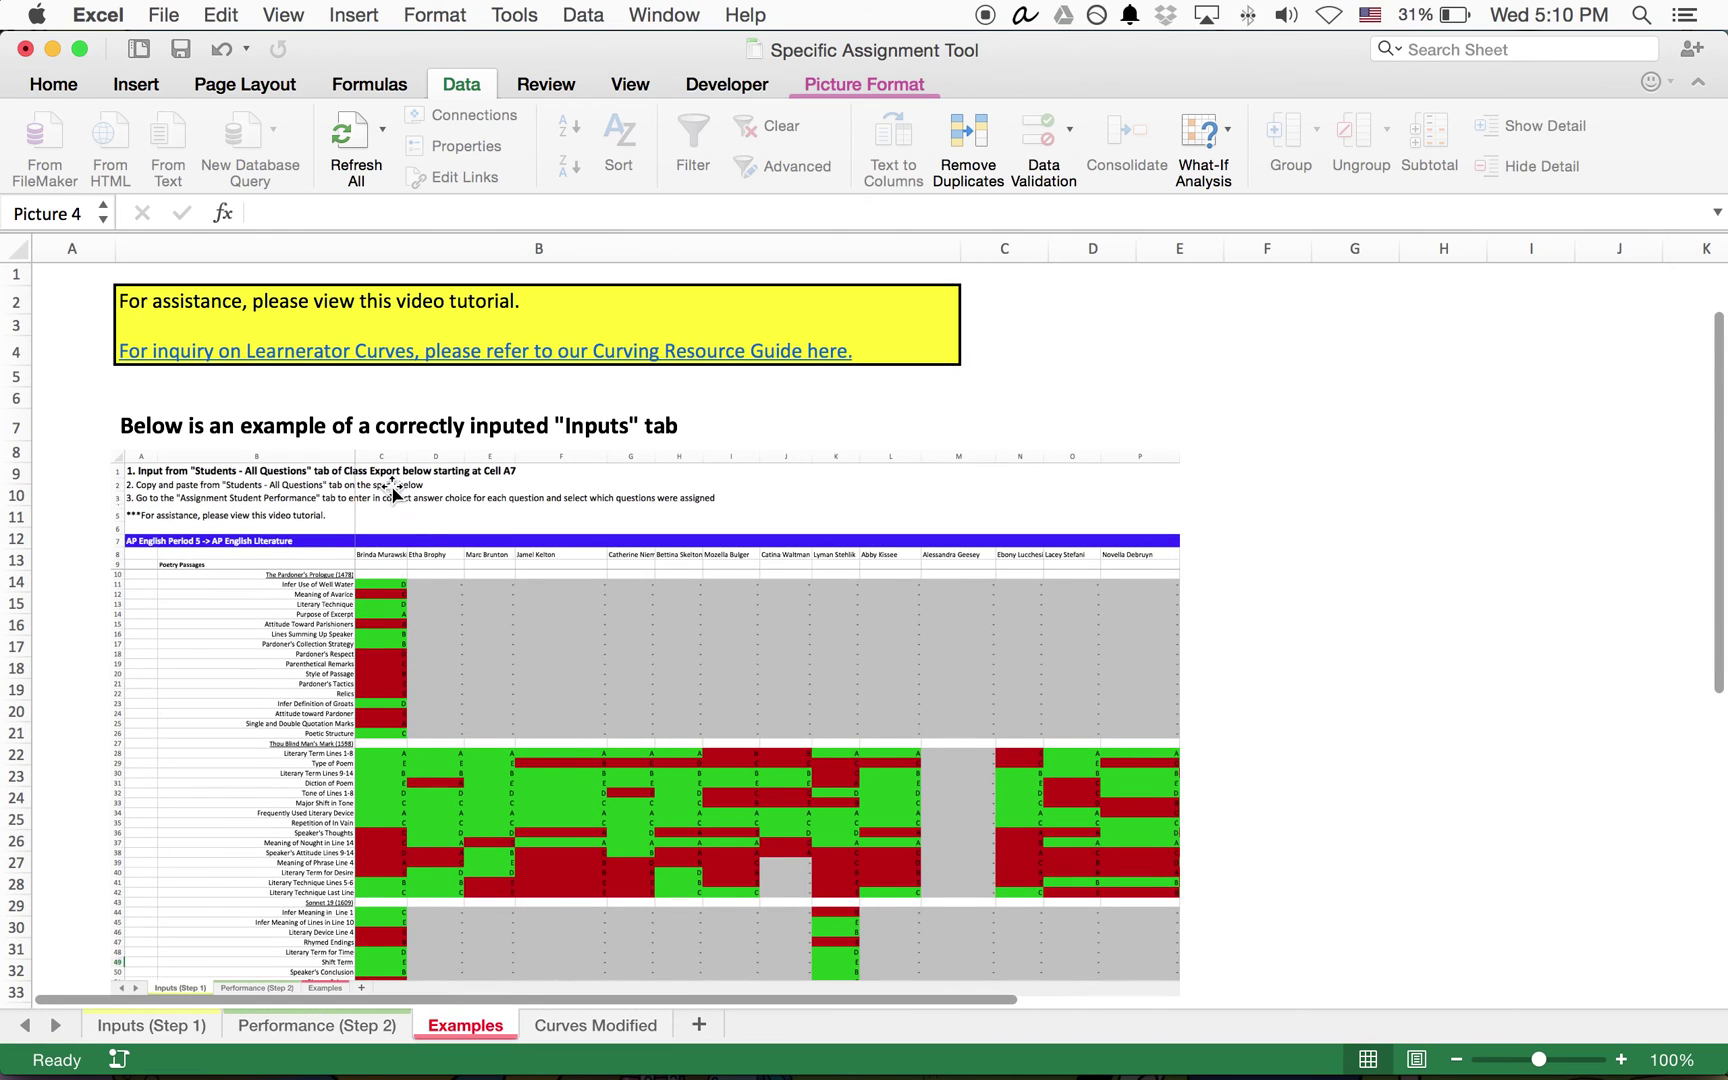
scroll(393, 490, "left", 1)
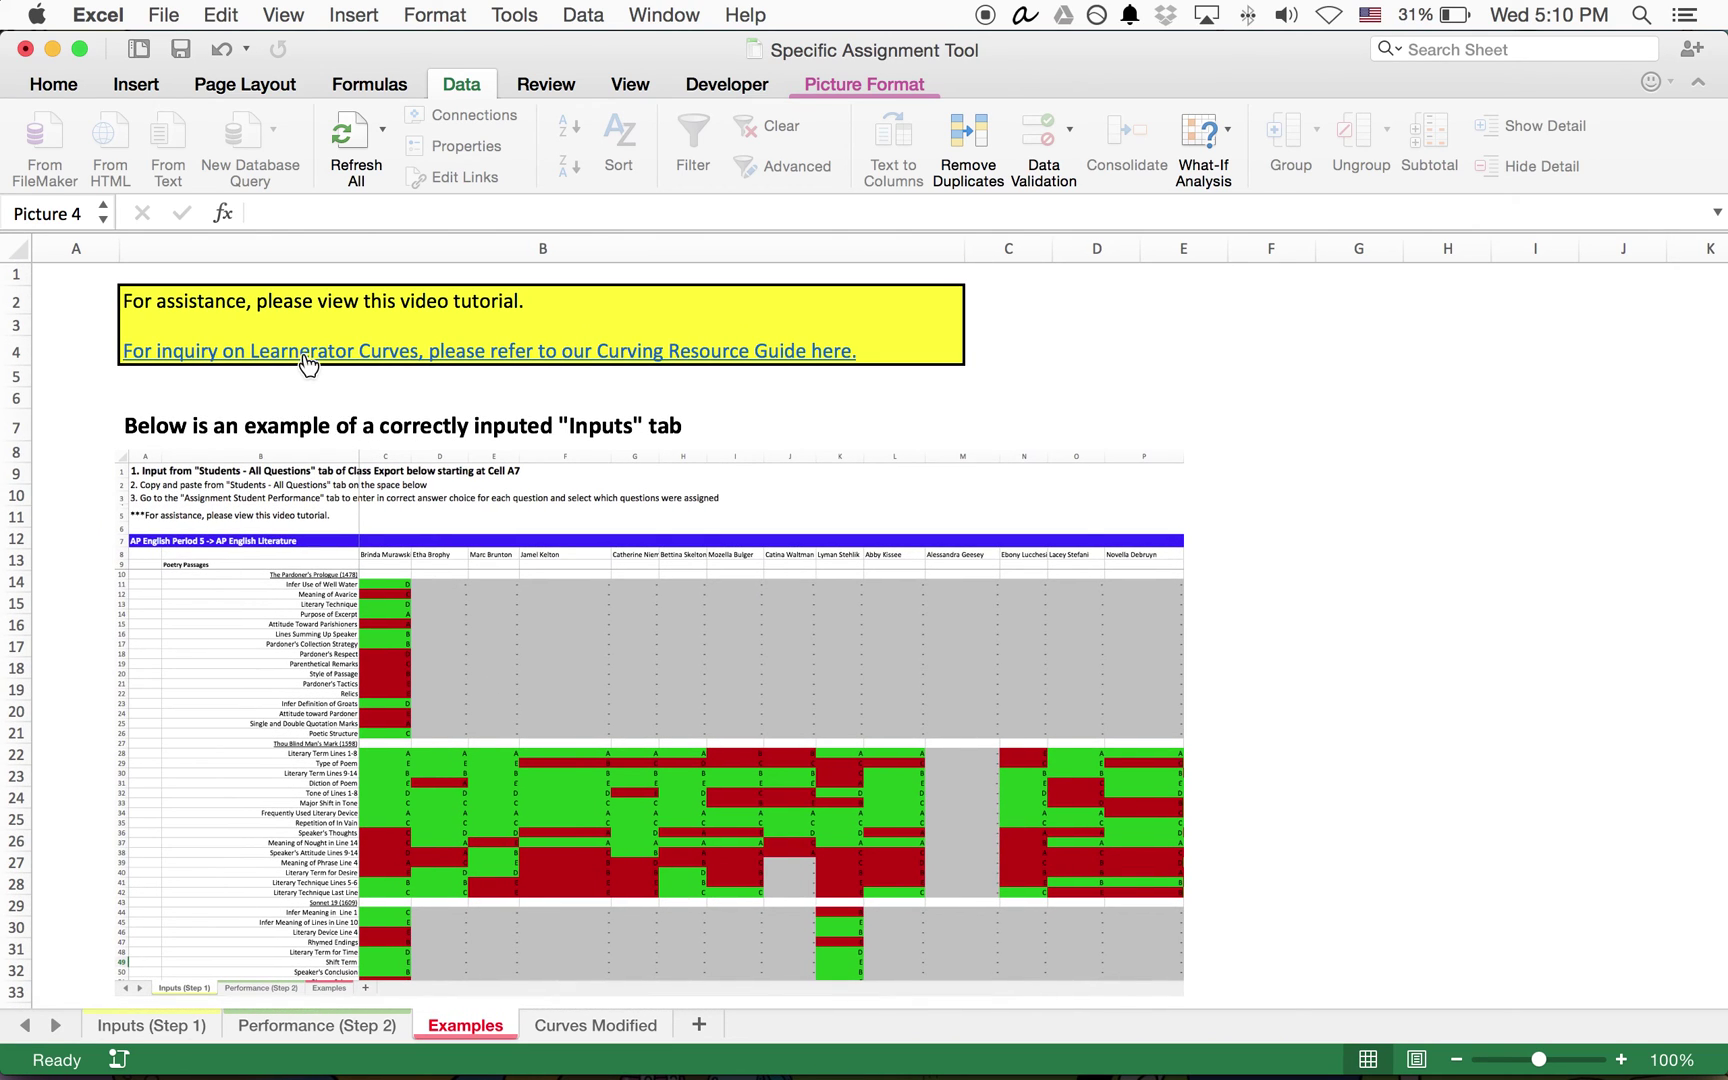
scroll(280, 397, "down", 3)
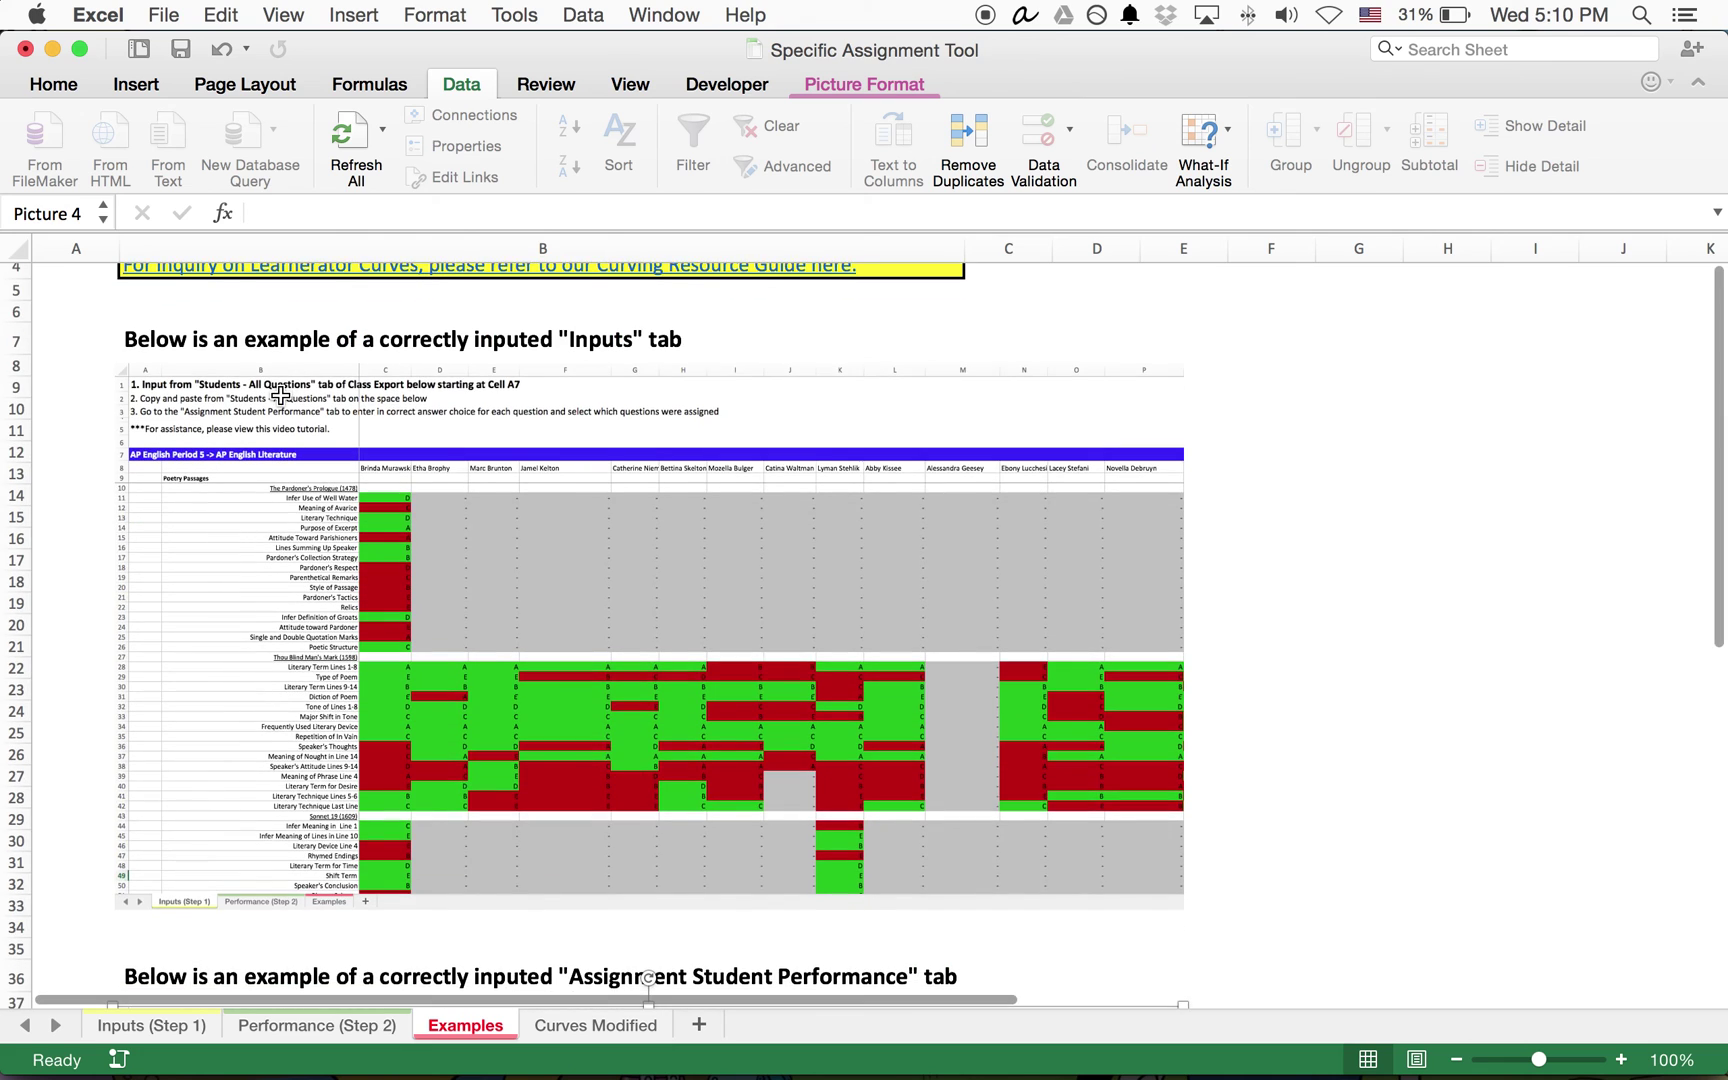
scroll(280, 397, "up", 1)
scroll(235, 437, "down", 5)
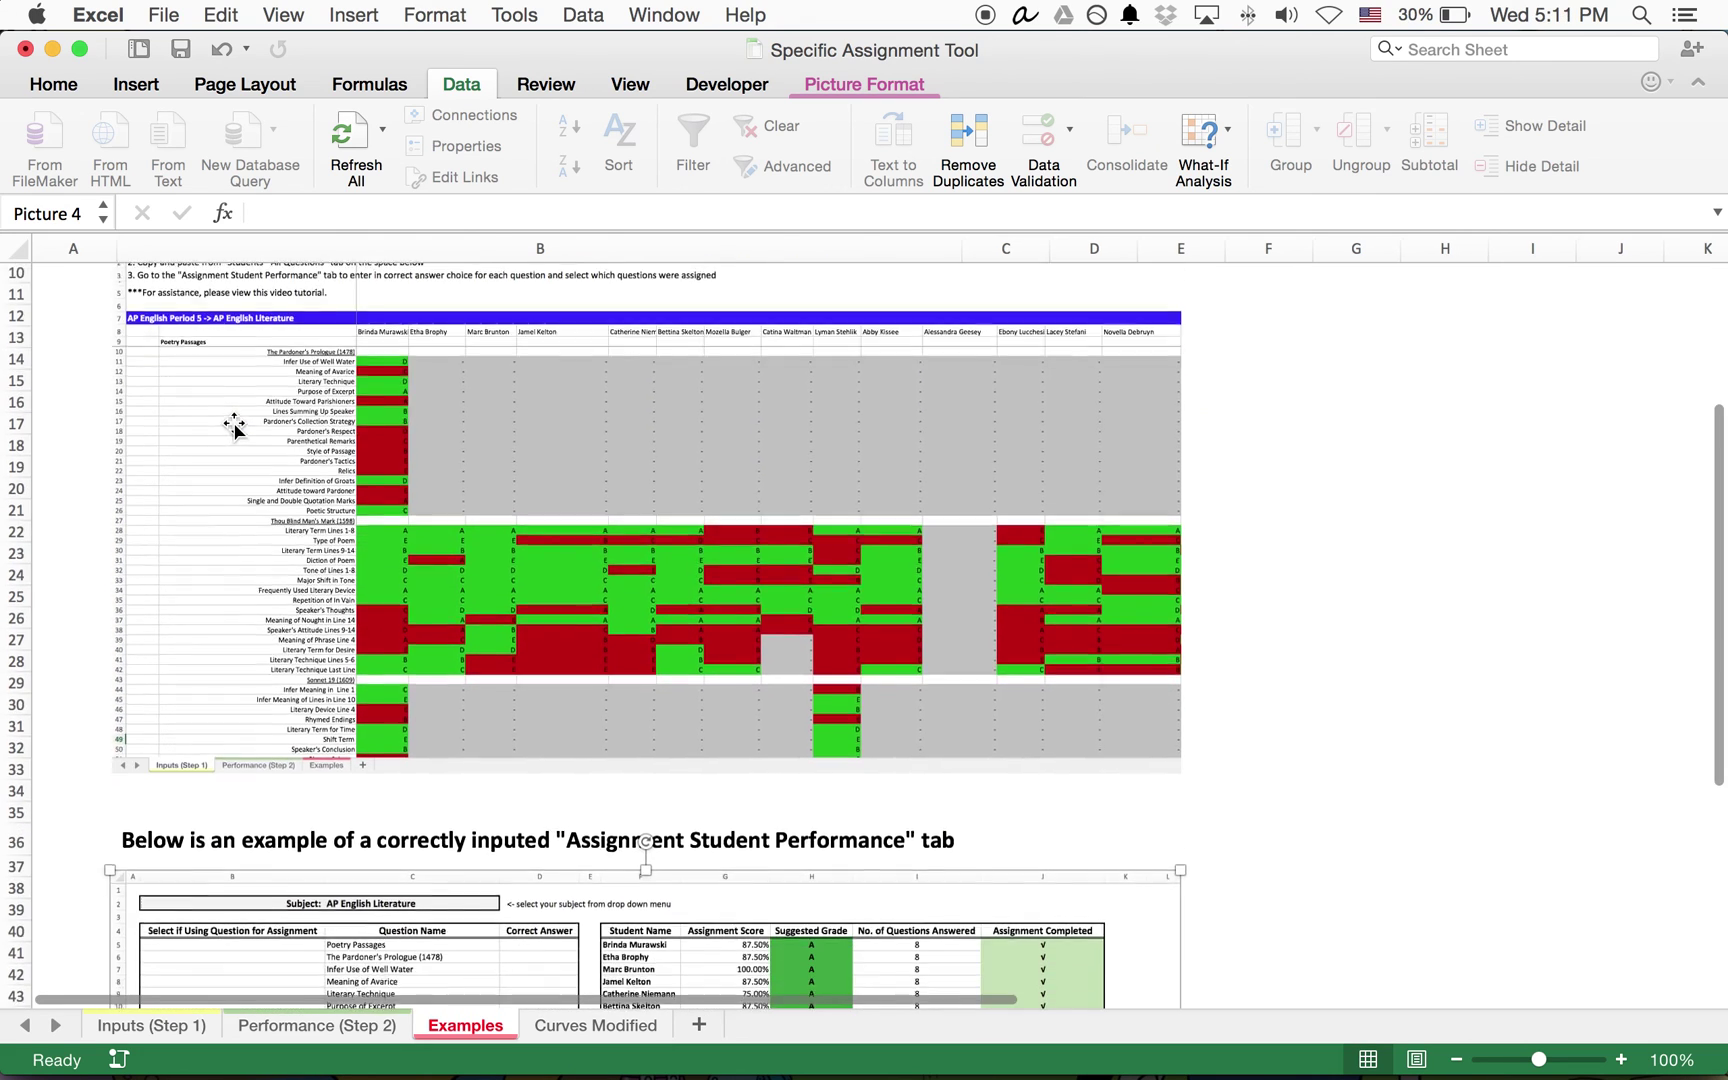
scroll(235, 430, "up", 2)
scroll(234, 427, "up", 1)
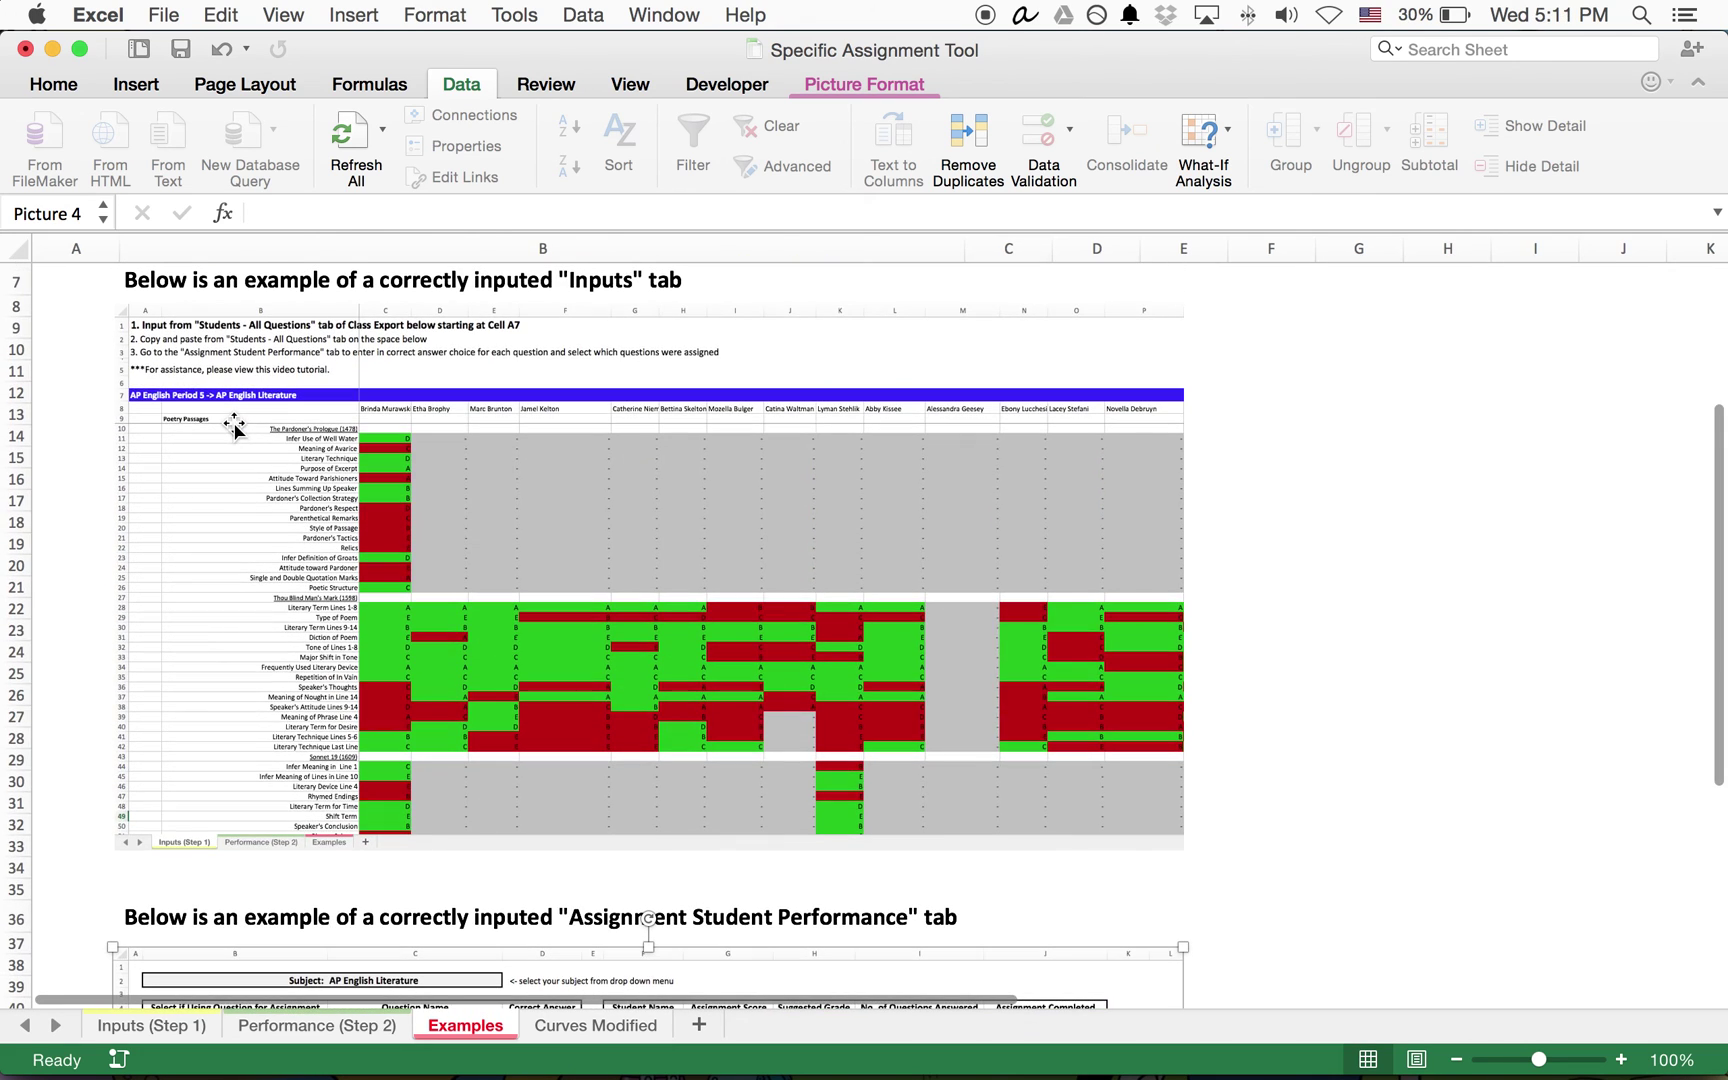
scroll(260, 495, "up", 1)
scroll(261, 495, "down", 20)
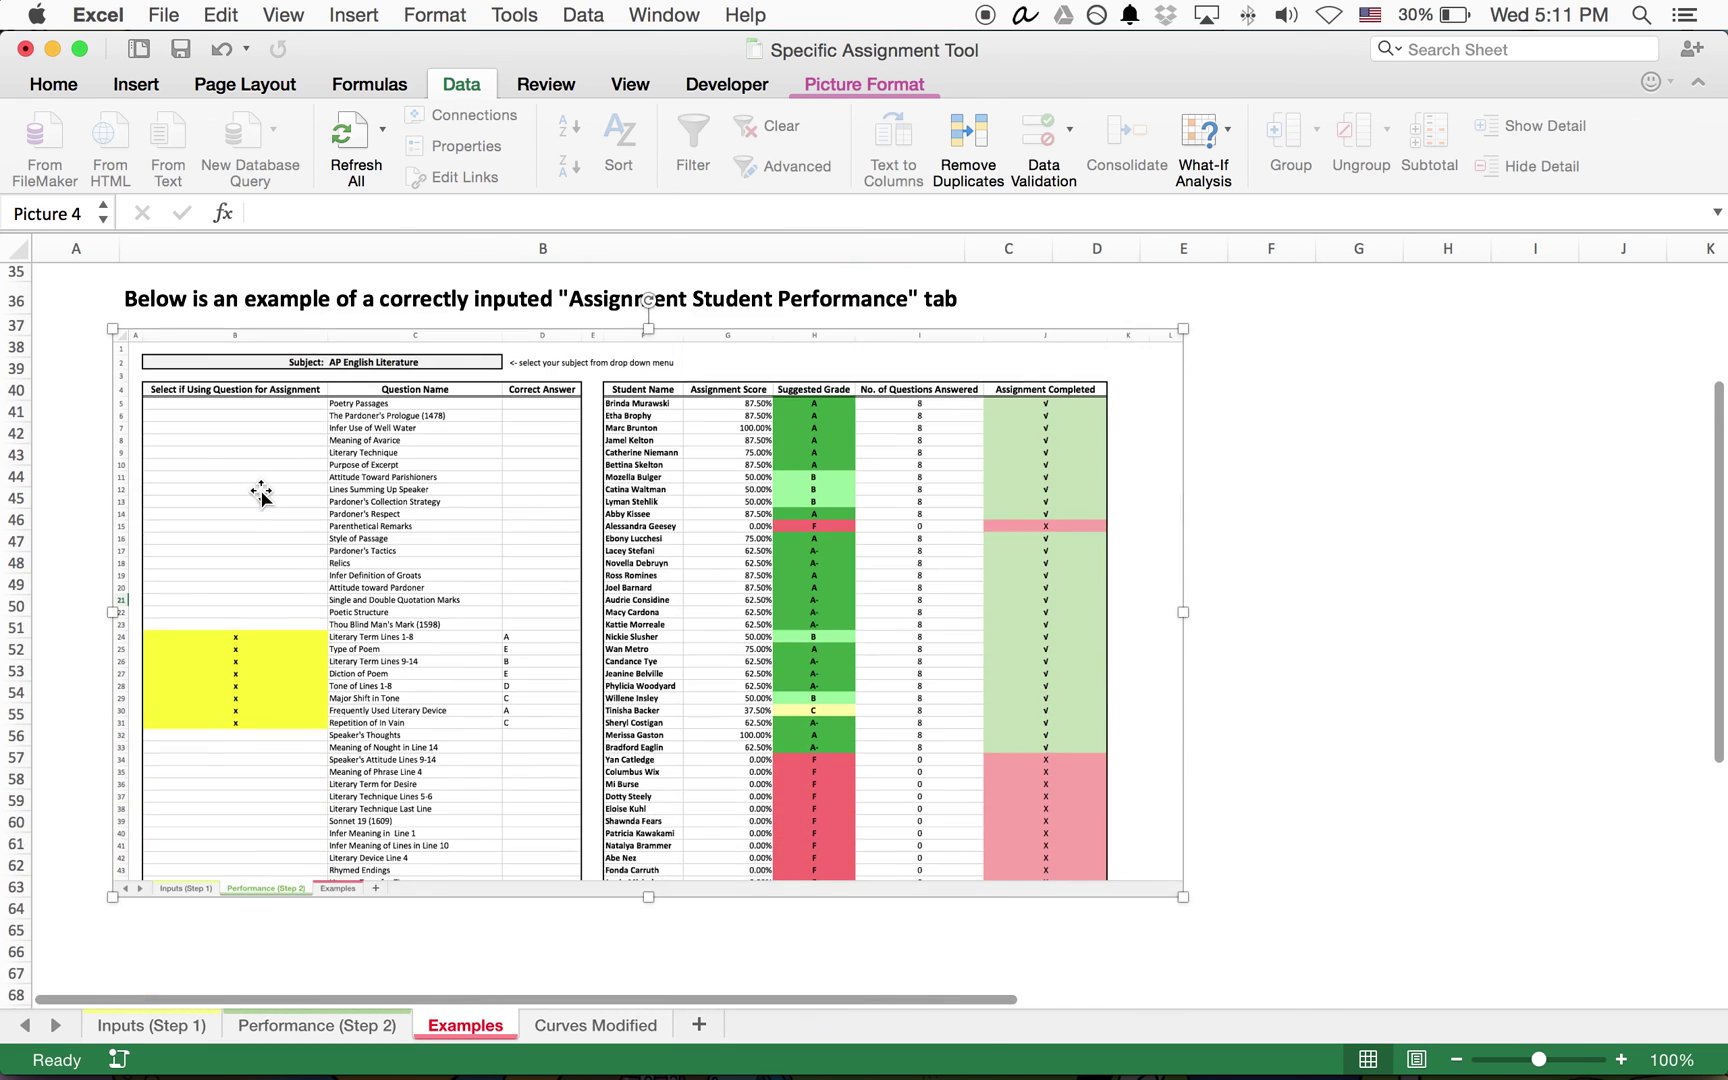
scroll(261, 495, "down", 2)
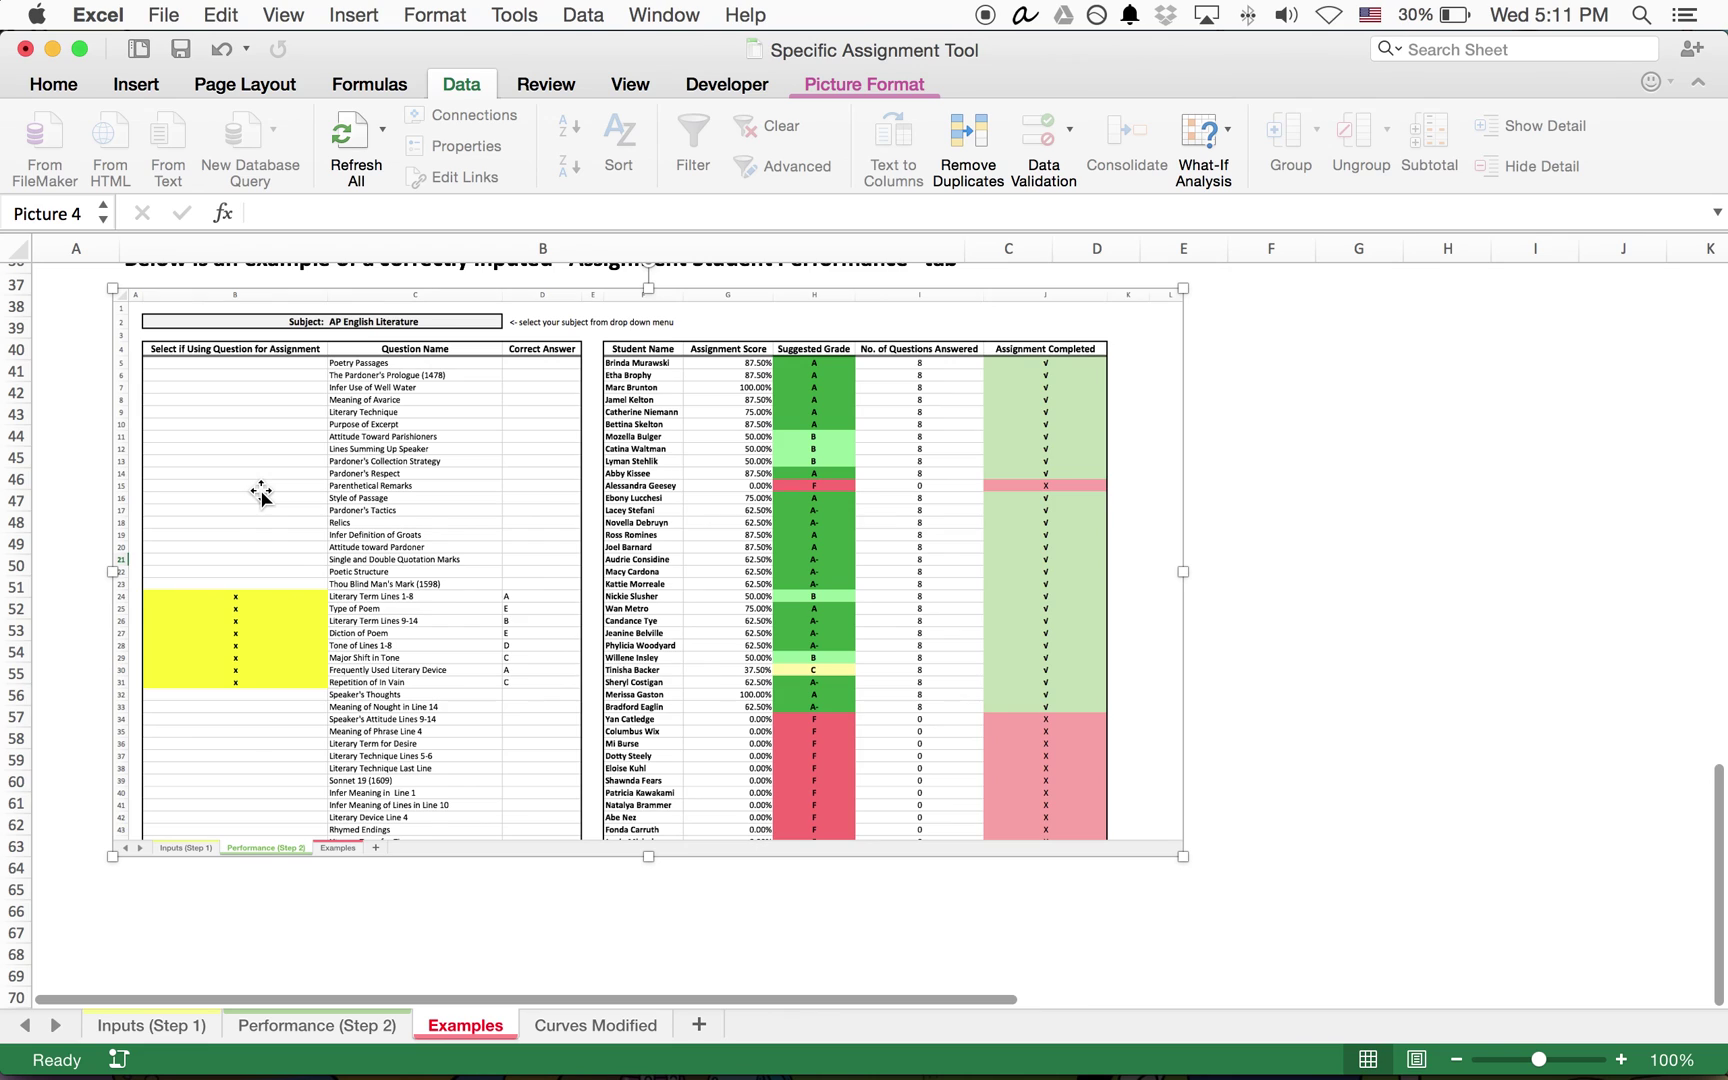
scroll(261, 493, "down", 1)
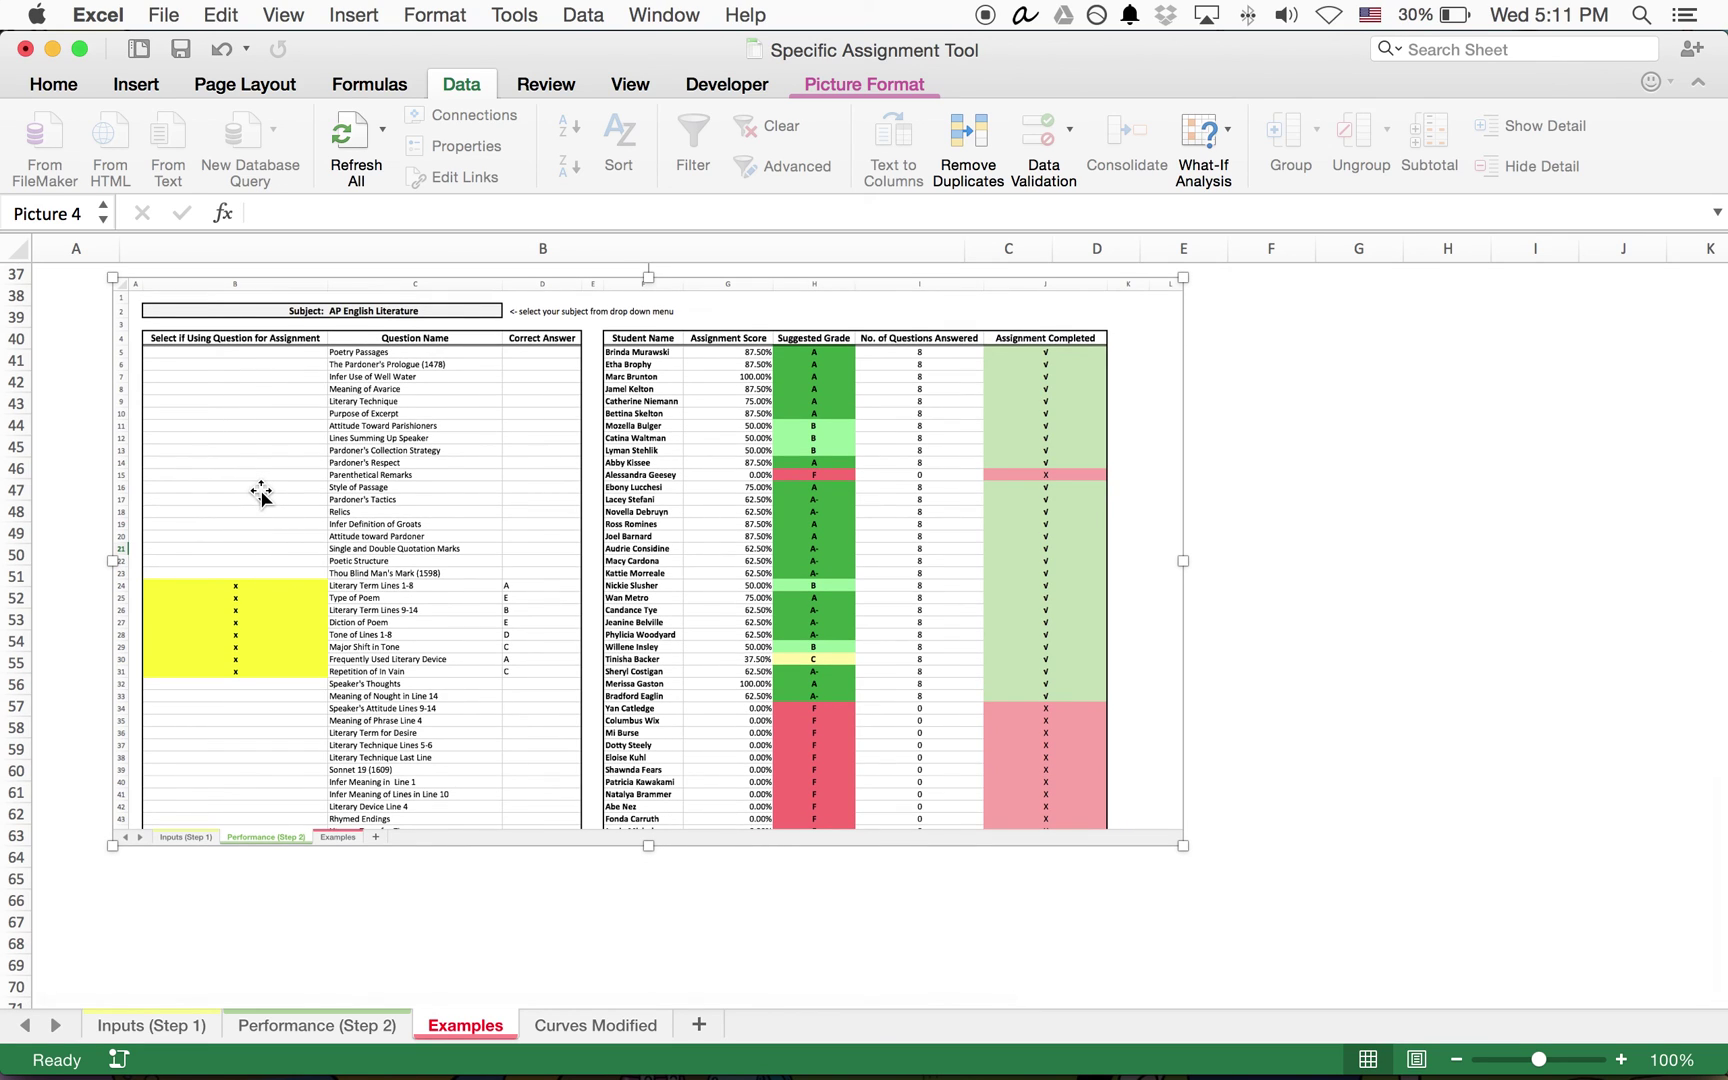